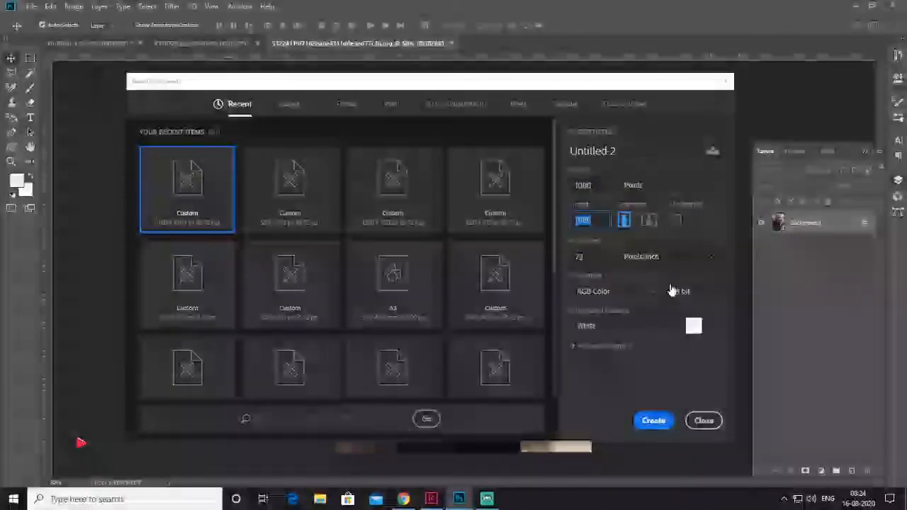
Create a new document with a width of 1080 pixels, 72 pixels/inch, RGB Color and a white background
click(653, 421)
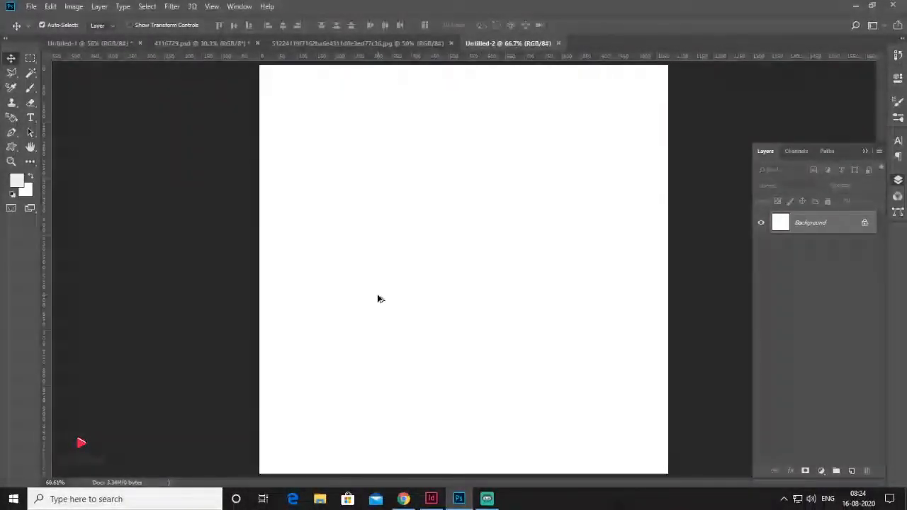
key(ctrl+0)
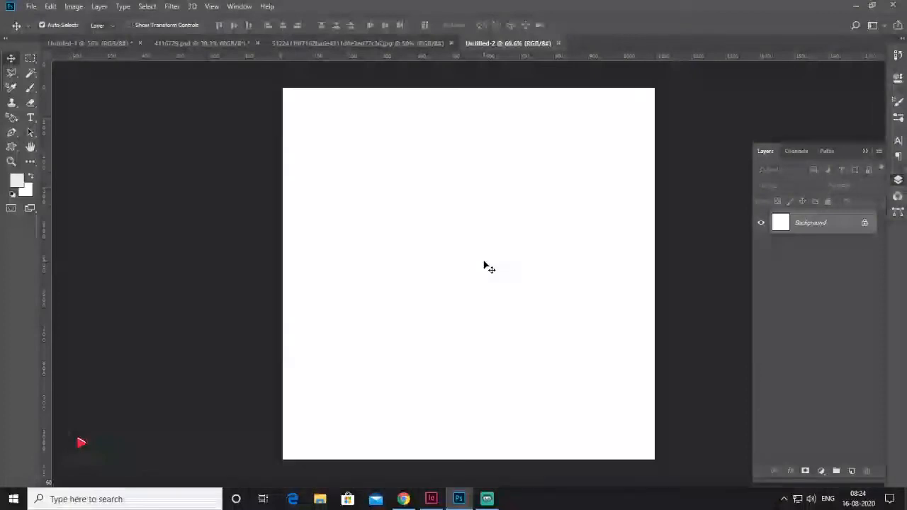
key(f)
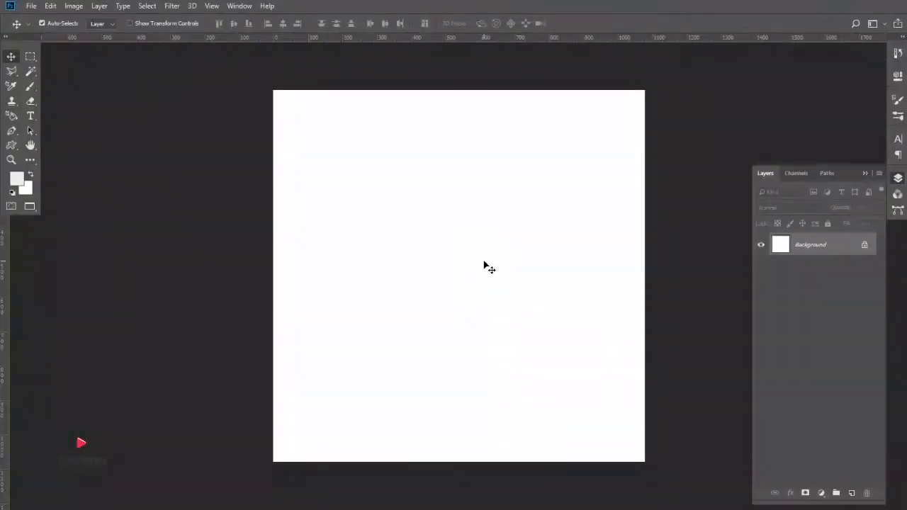
drag(520, 243, 490, 241)
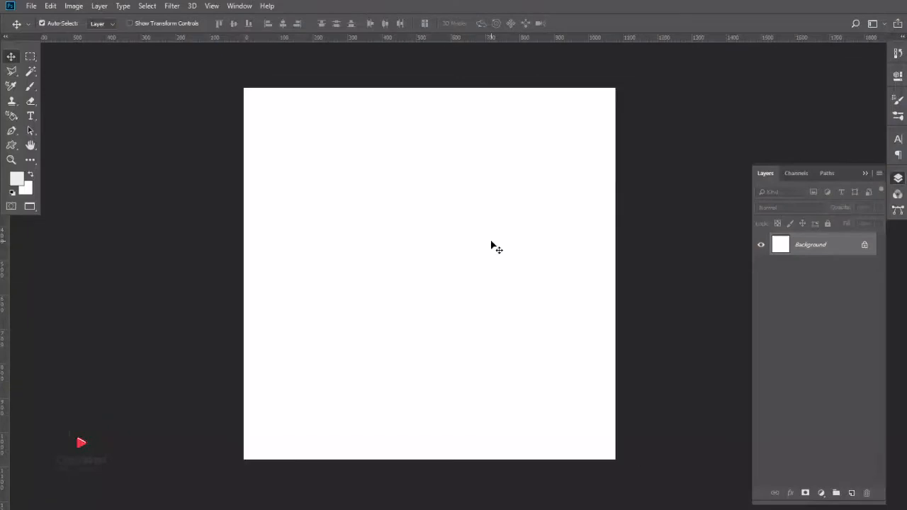
key(f)
key(f)
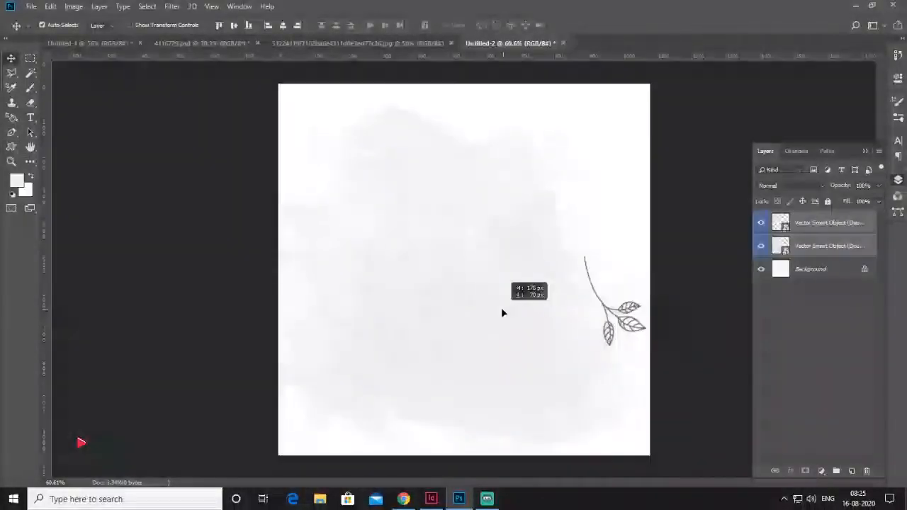
Add the grey watercolour texture and the leaf branch to the new canvas, and check each layer's visibility
drag(501, 307, 504, 312)
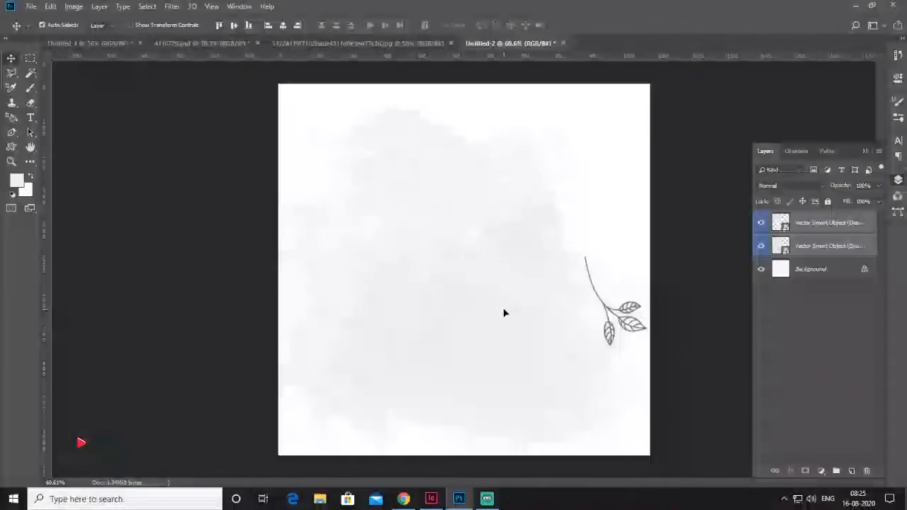
click(843, 241)
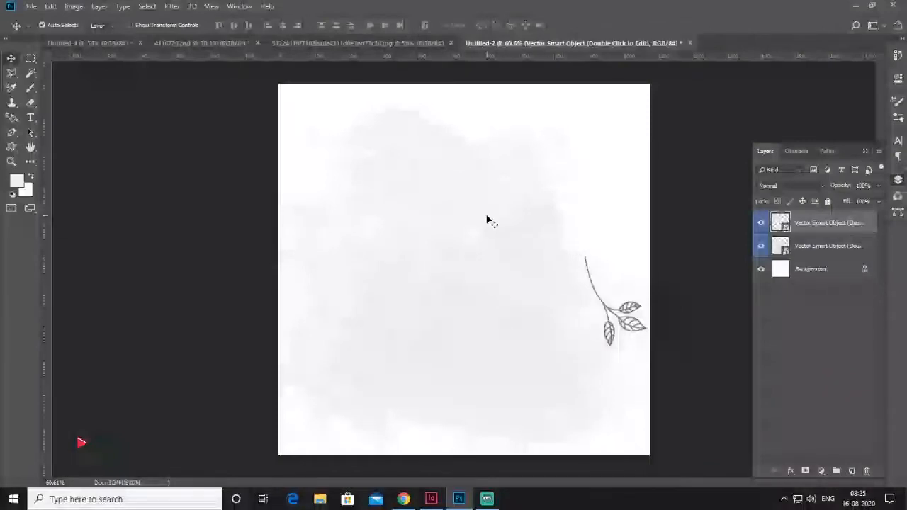
click(762, 247)
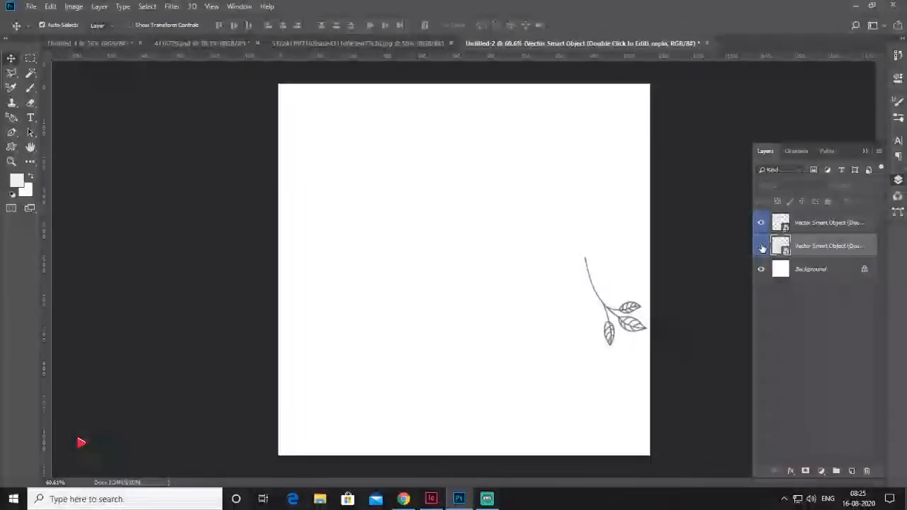
click(762, 246)
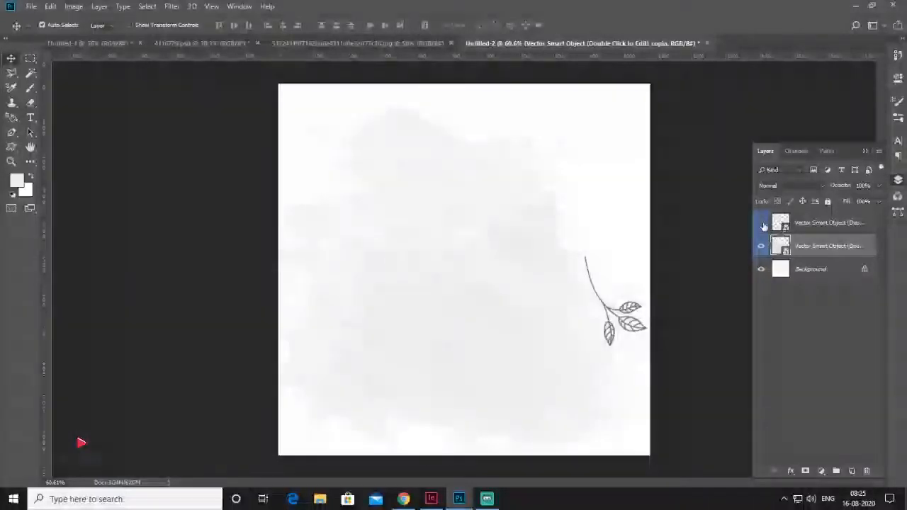
click(763, 224)
click(763, 224)
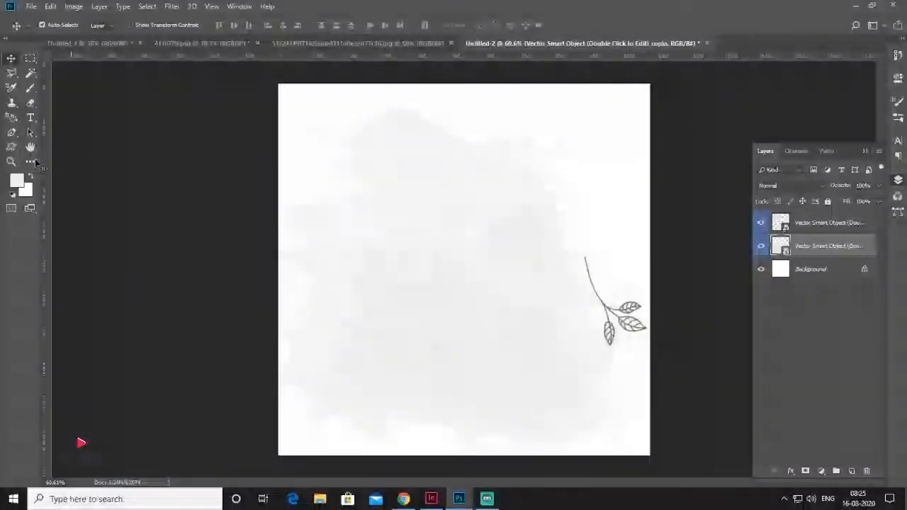
click(12, 148)
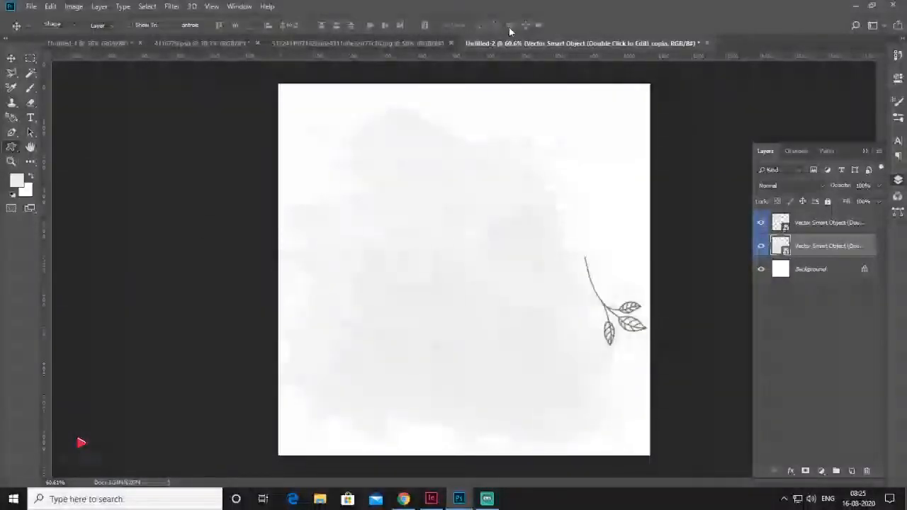
click(444, 28)
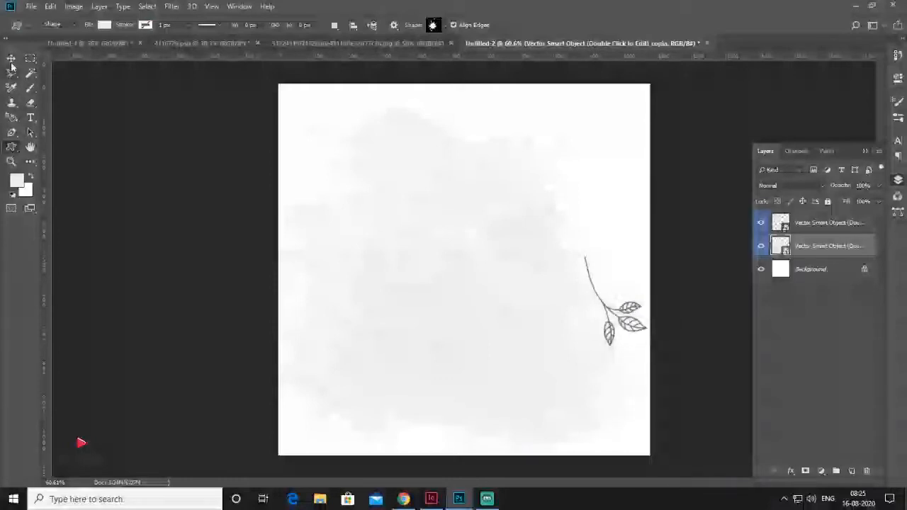
key(v)
Place the grey ink-splatter shape on the canvas, above the watercolour and leaf-branch layers
click(822, 224)
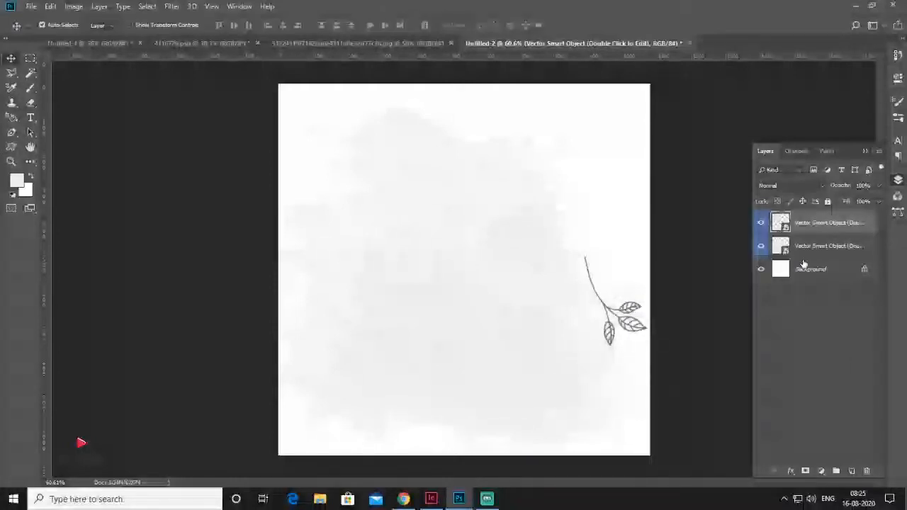
drag(459, 285, 455, 284)
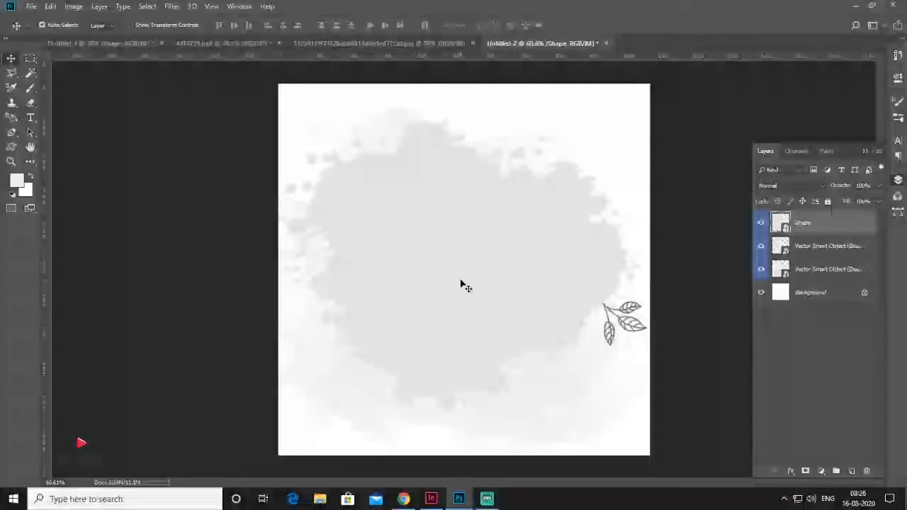
Copy the photo of the man holding the trophies into the Untitled-2 document and position it over the splatter shape
click(396, 43)
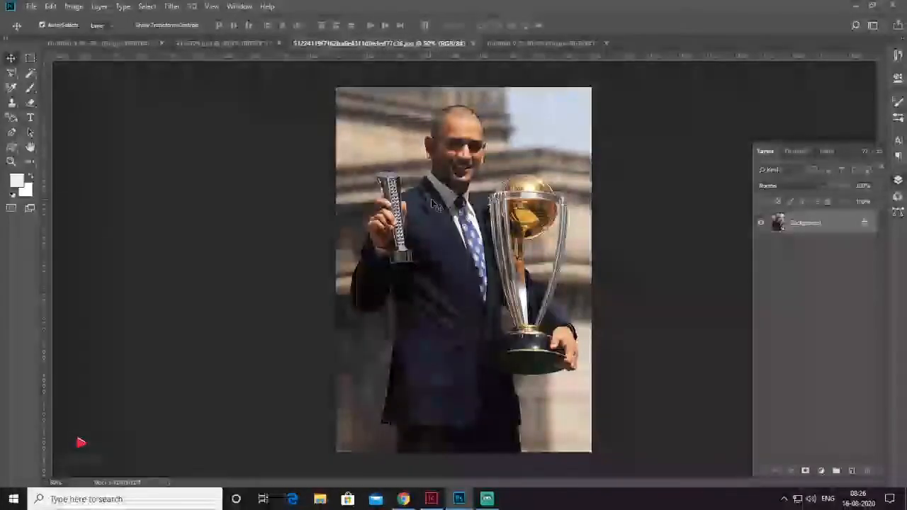
click(532, 43)
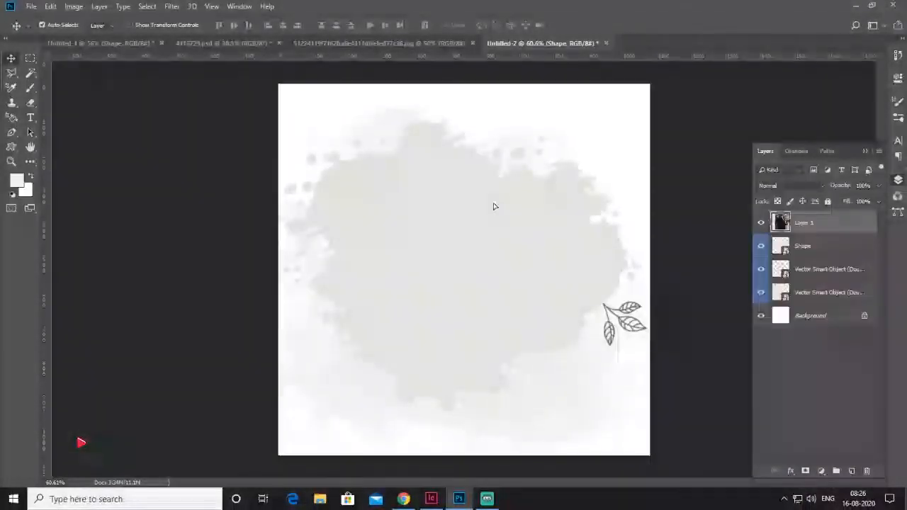
drag(494, 206, 452, 335)
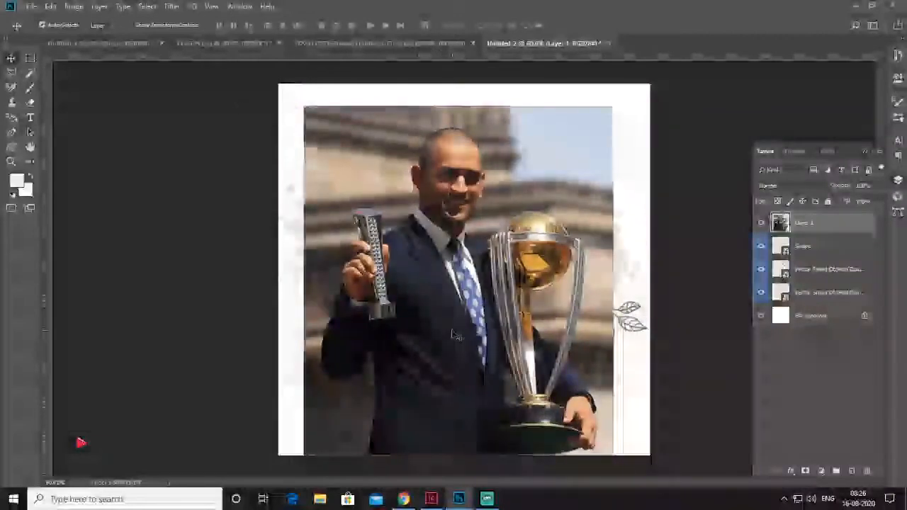
Check the photo and Shape layers' visibility, and clip the photo layer to the splatter Shape layer below it
click(762, 223)
click(763, 248)
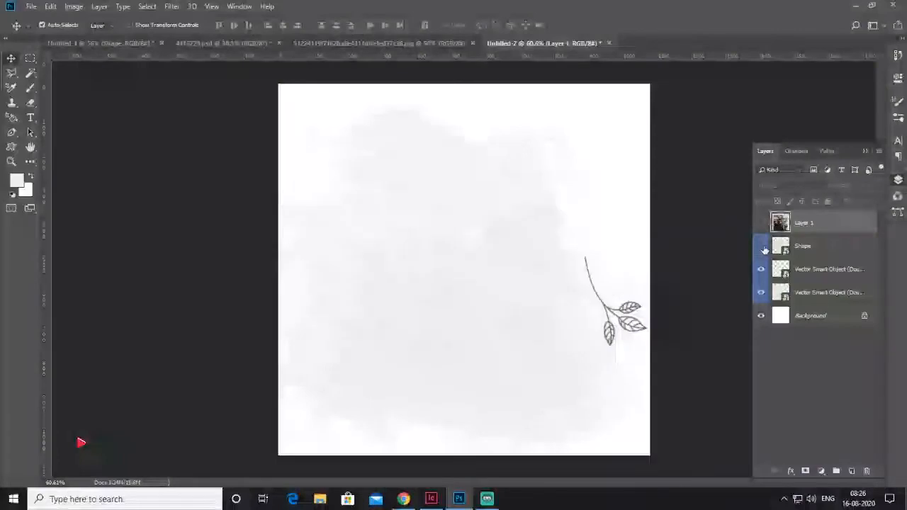
click(762, 247)
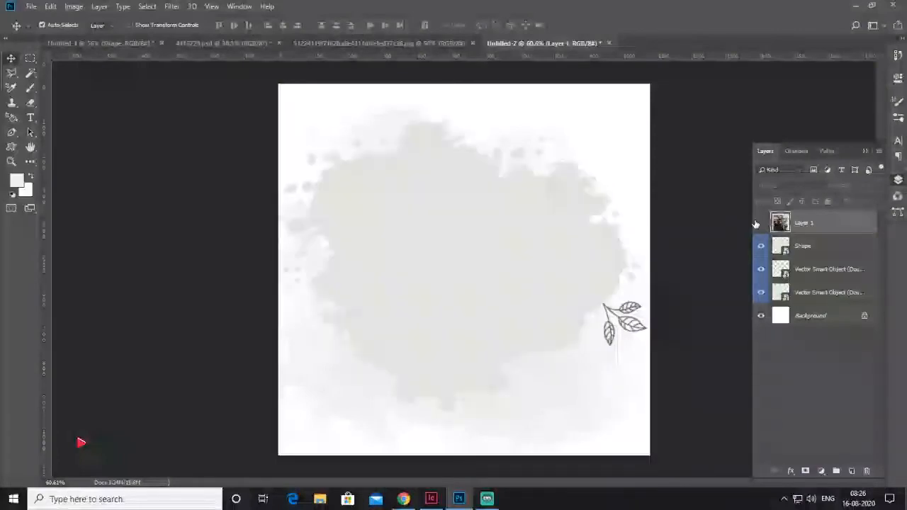
click(780, 246)
click(761, 223)
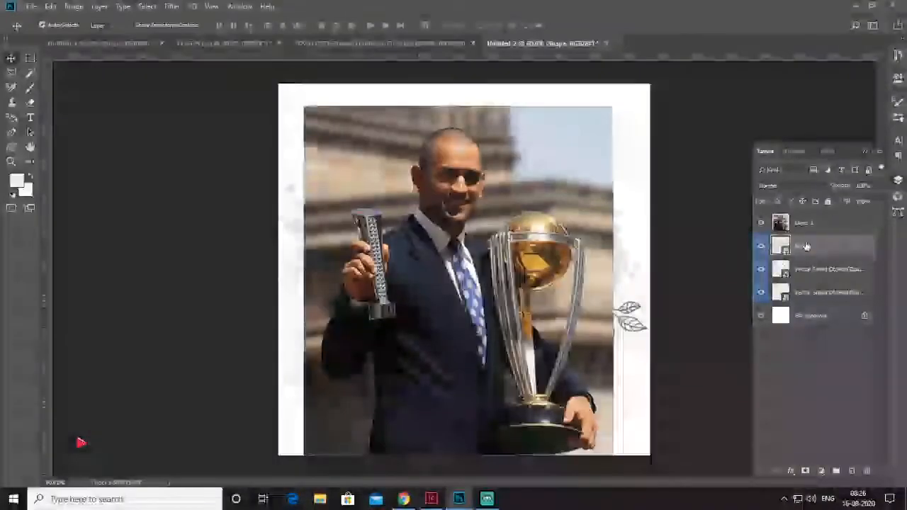
click(789, 222)
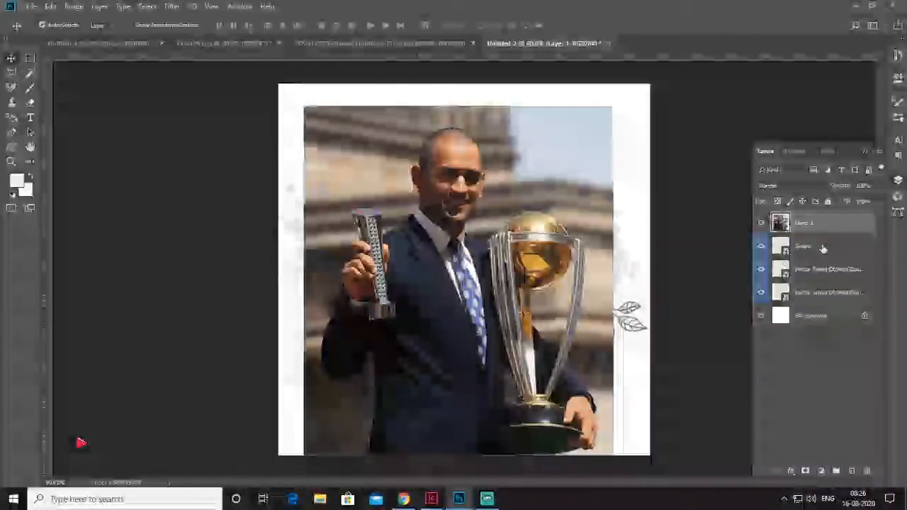
click(801, 249)
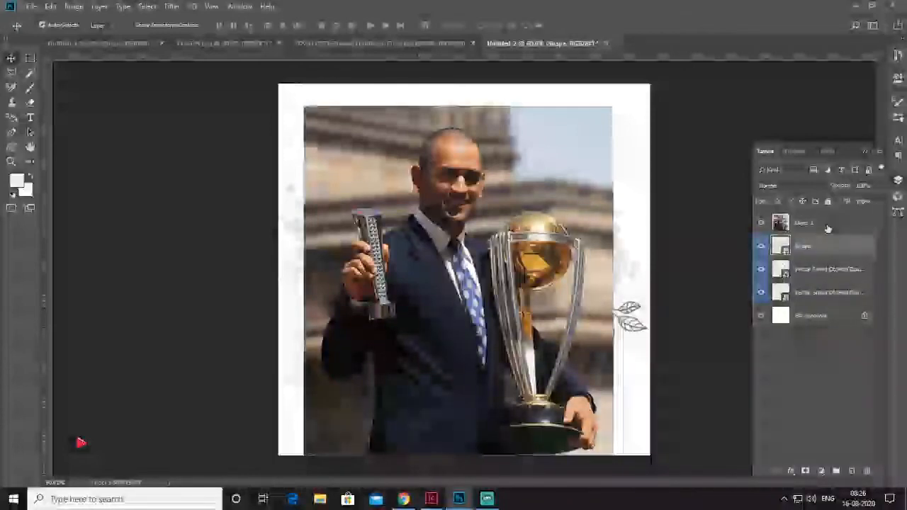
click(828, 225)
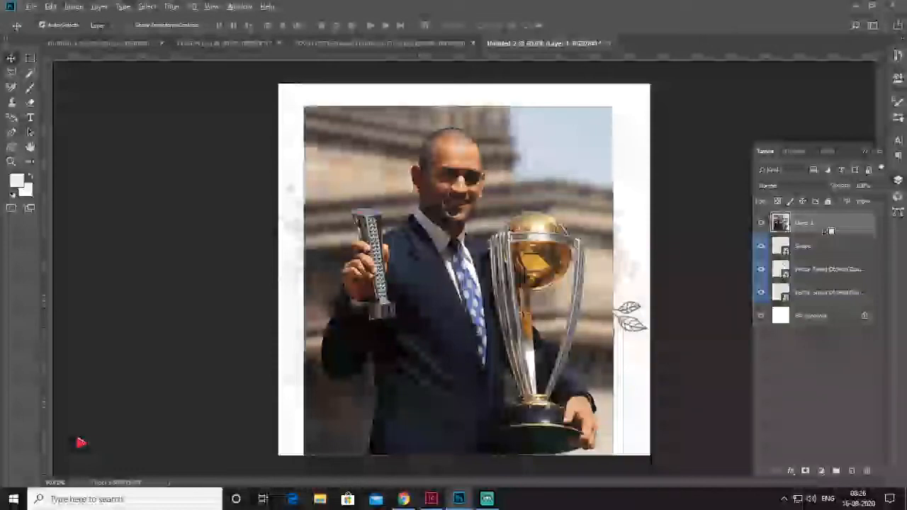
alt+click(831, 231)
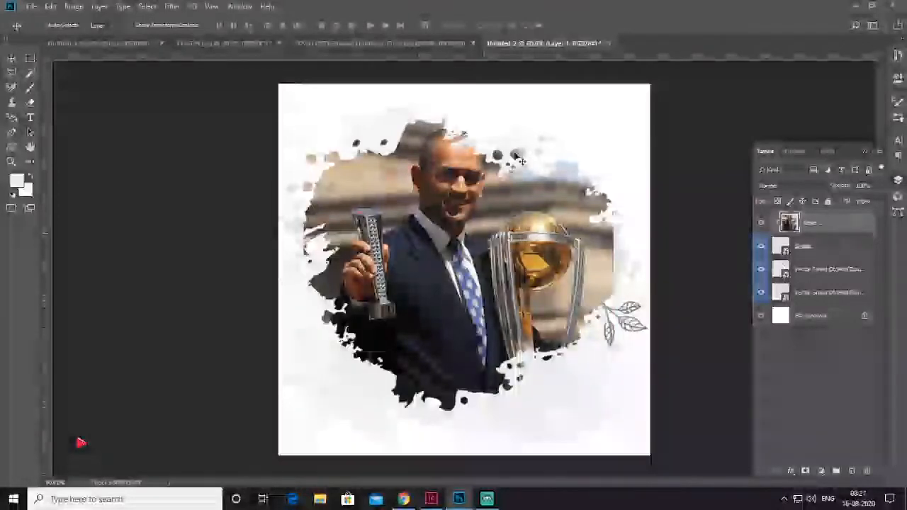
Enlarge the clipped photo with Free Transform, reposition it inside the splatter, and check its visibility
key(ctrl+t)
key(ctrl+0)
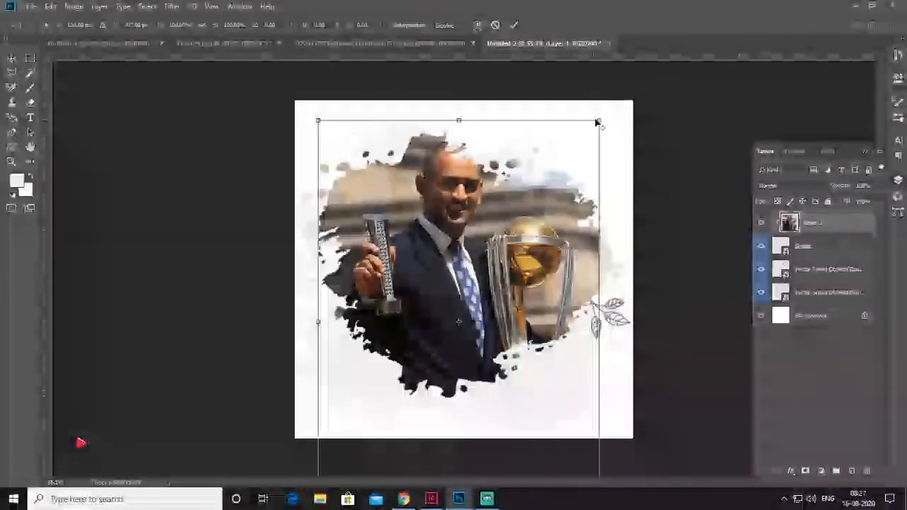
drag(598, 122, 650, 84)
drag(494, 237, 492, 275)
key(Return)
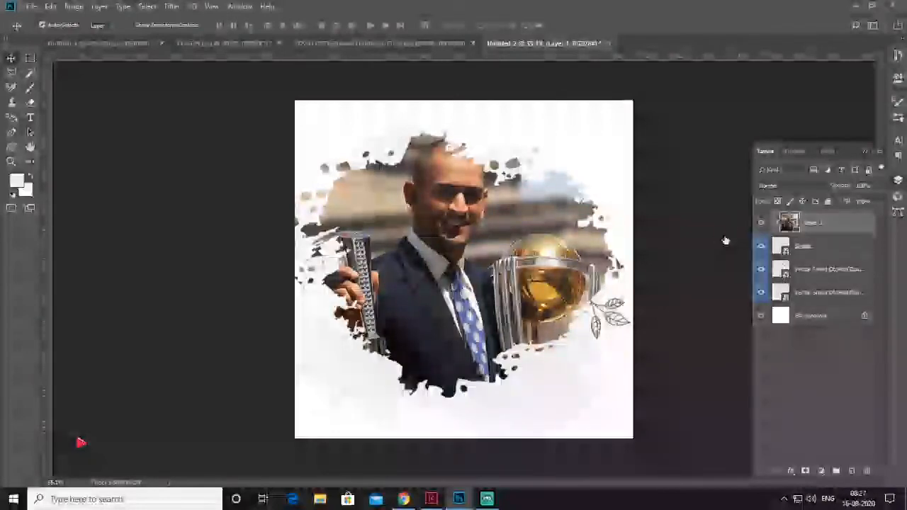
click(762, 224)
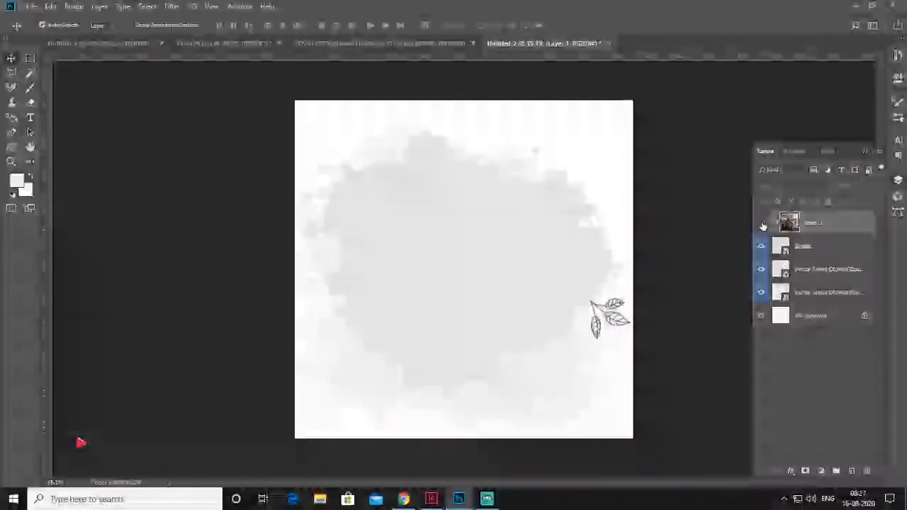
click(762, 225)
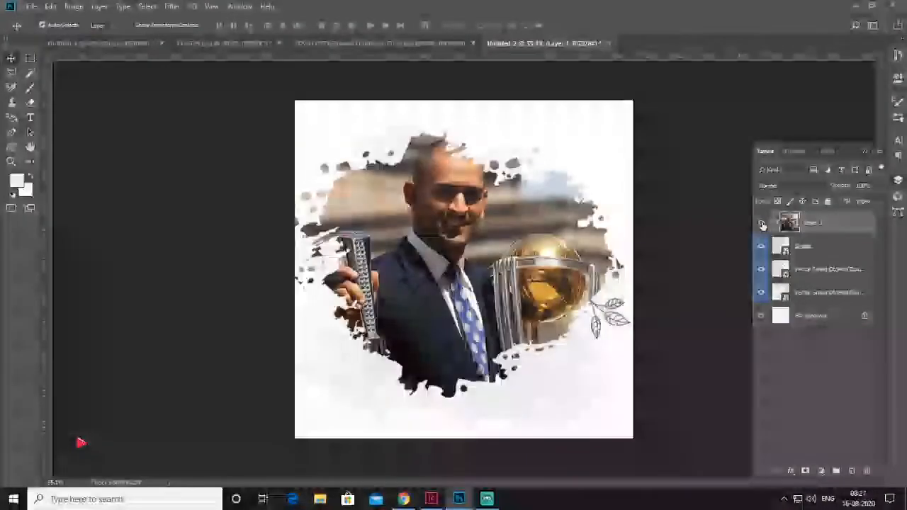
Link the photo layer and the splatter Shape layer, test moving them together, and deselect them
shift+click(822, 248)
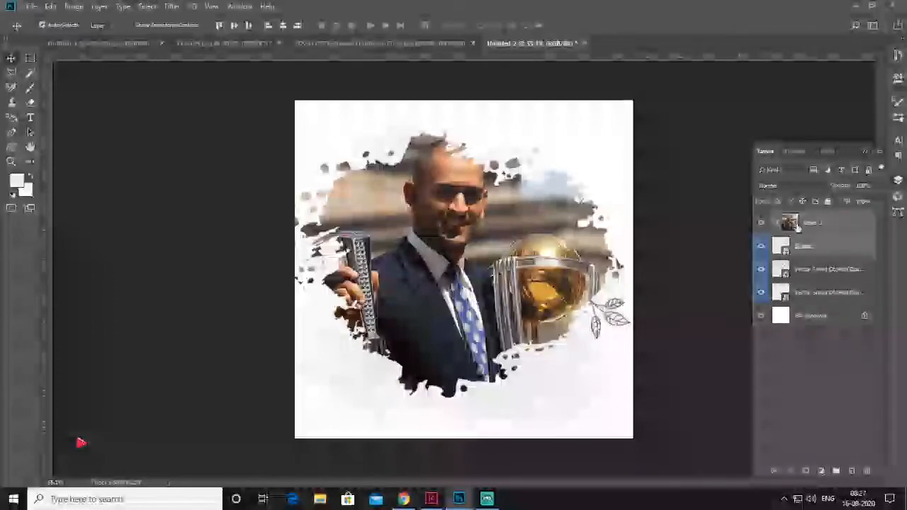
right_click(842, 227)
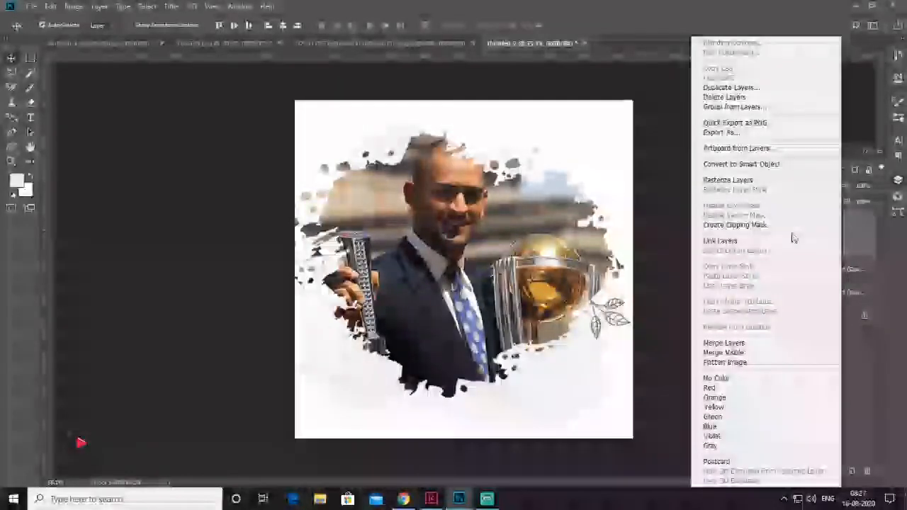
click(744, 242)
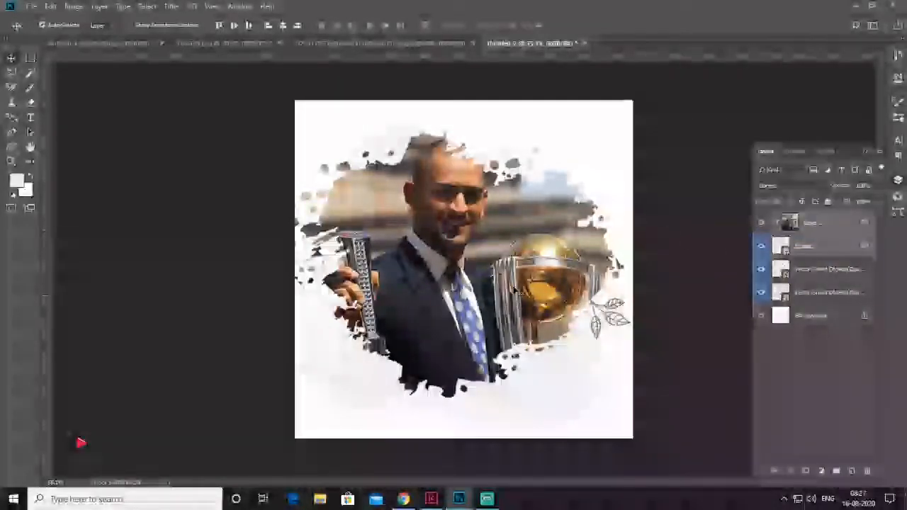
drag(492, 247, 490, 279)
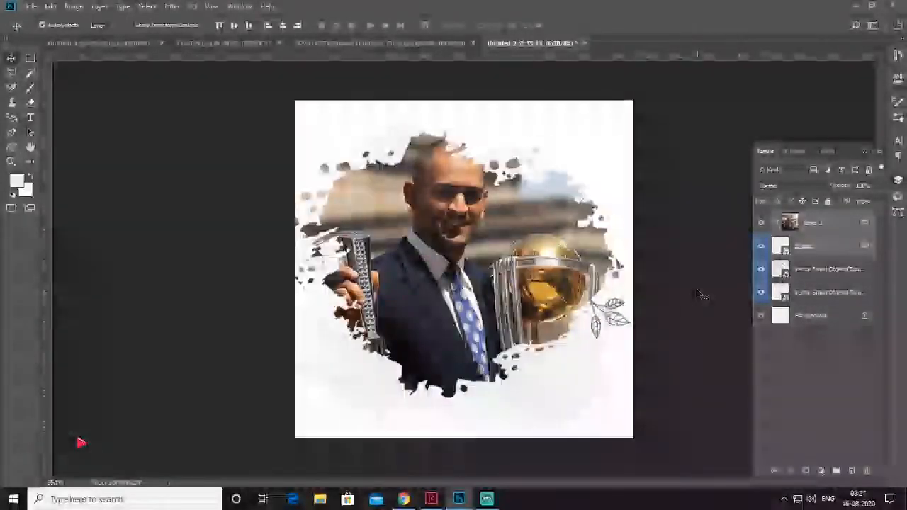
click(698, 294)
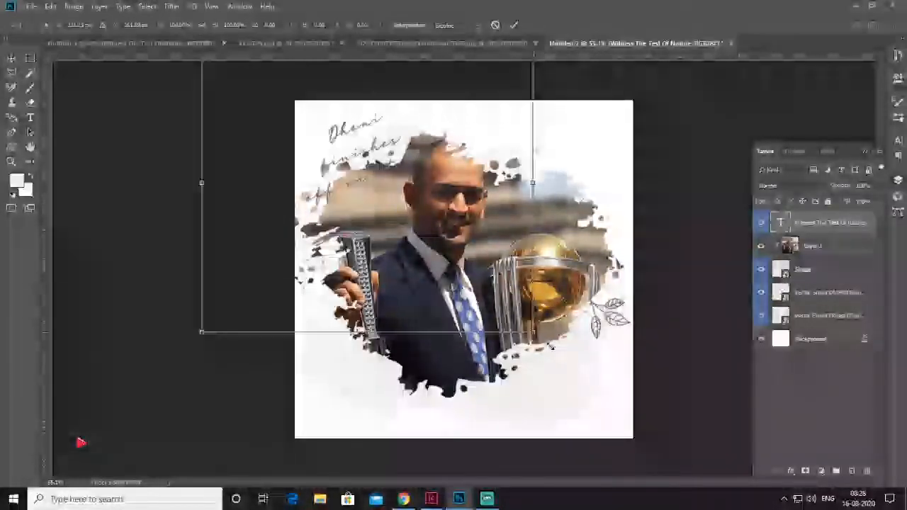
Scale the handwritten "Dhoni finishes off in style" text with Free Transform and position it over the upper-left edge of the splatter
drag(581, 330, 551, 347)
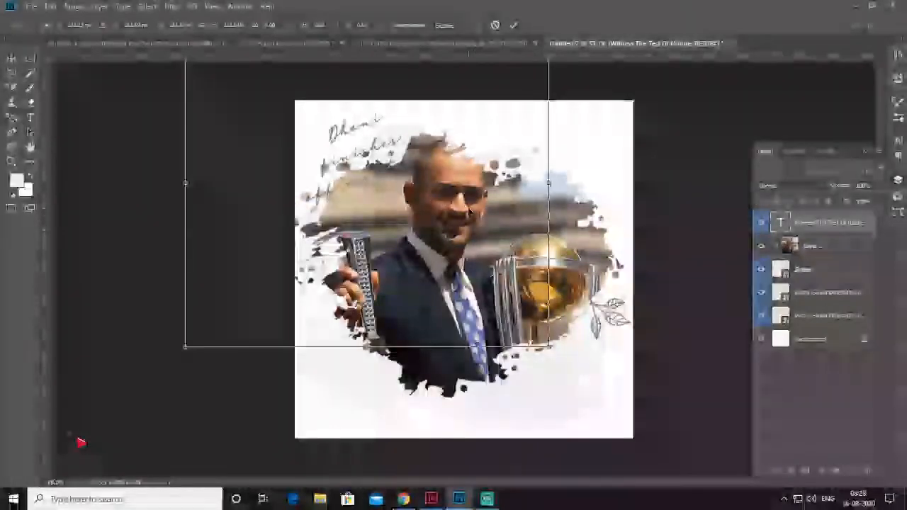
mouse_move(365, 141)
mouse_down()
mouse_move(525, 328)
mouse_move(356, 132)
mouse_up()
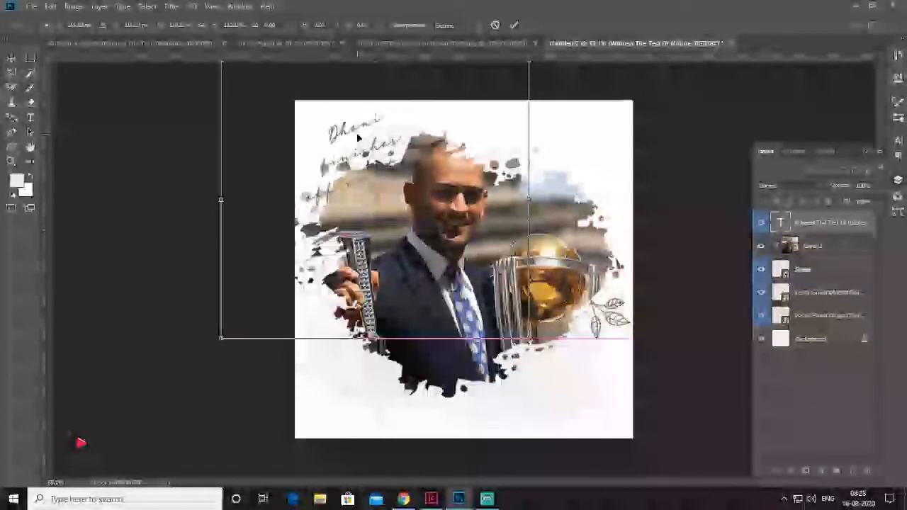
key(Return)
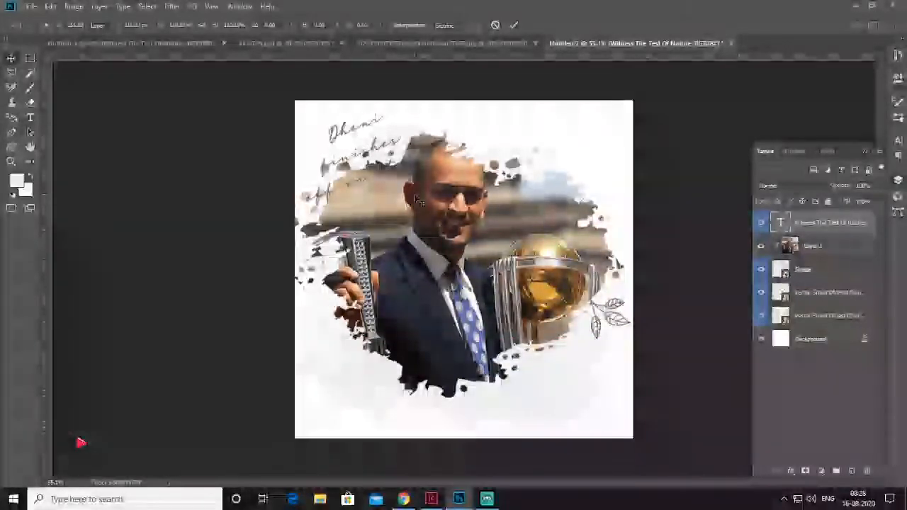
drag(365, 130, 362, 129)
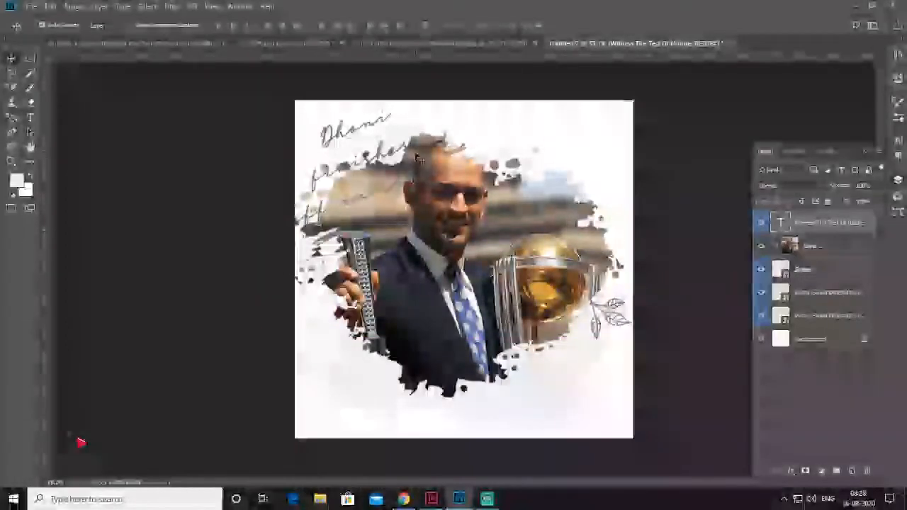
drag(369, 205, 373, 195)
Change the handwritten text's colour to bright blue
click(898, 140)
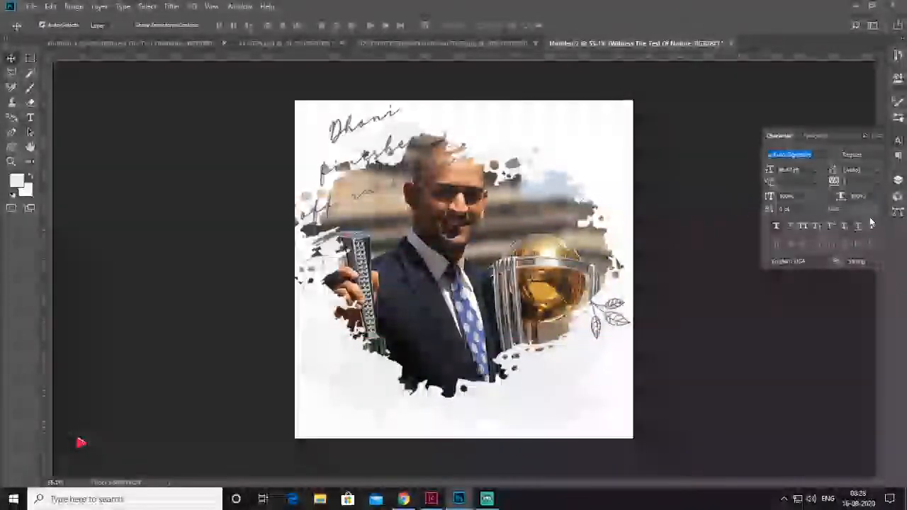
click(847, 209)
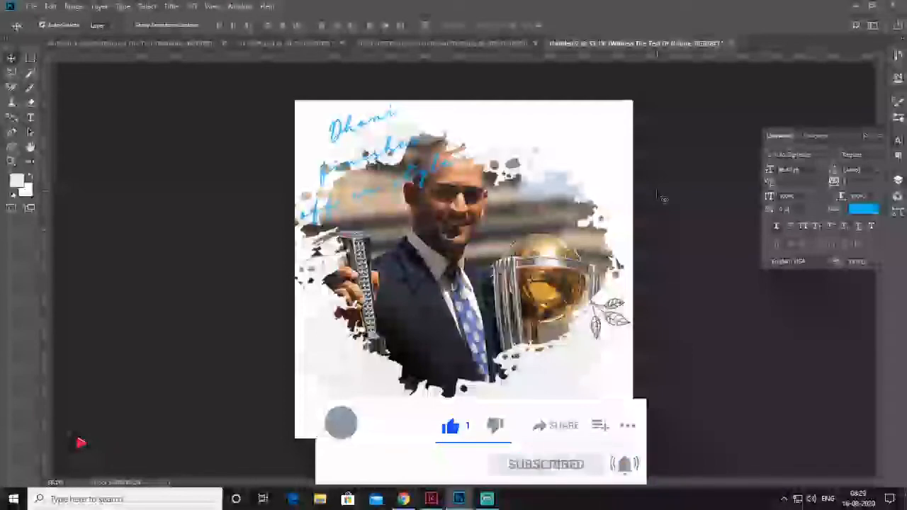
click(864, 135)
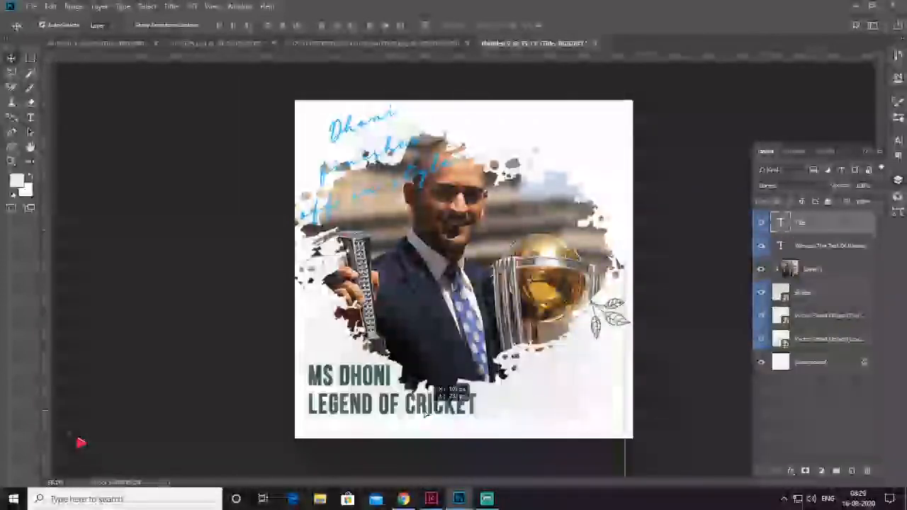
Scale down the "MS DHONI LEGEND OF CRICKET" title with Free Transform and position it in the poster's lower-left corner below the splatter
drag(426, 411, 390, 399)
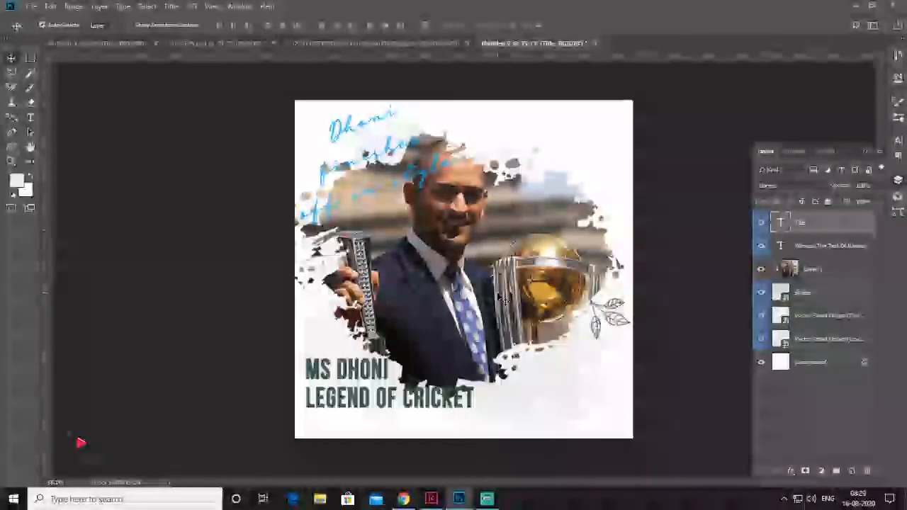
key(ctrl+t)
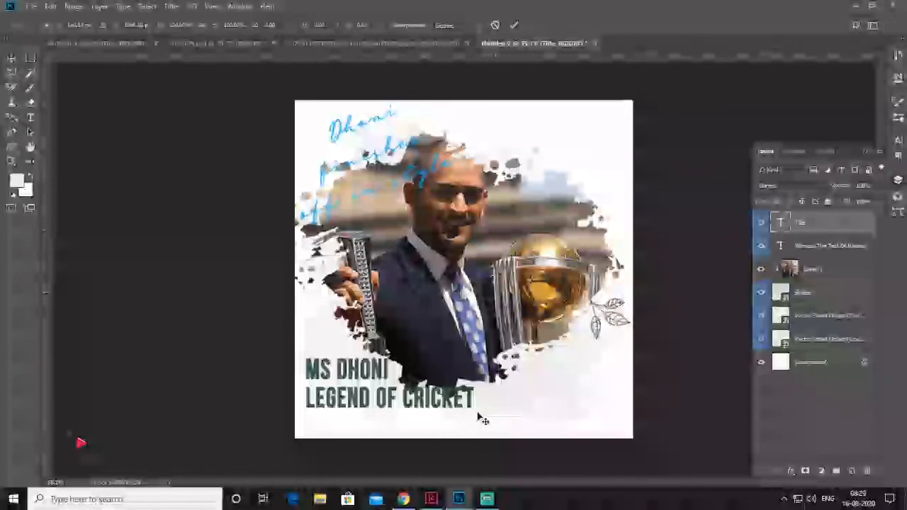
drag(621, 355, 549, 396)
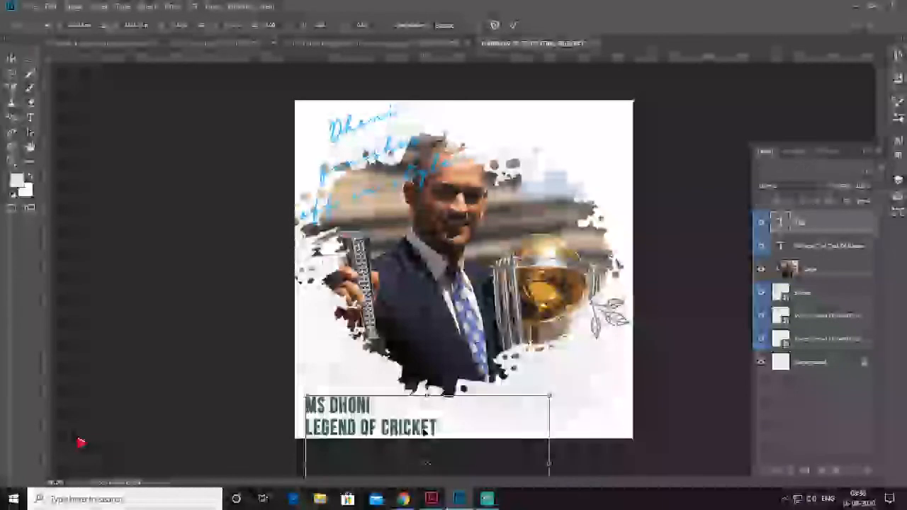
drag(424, 428, 422, 408)
key(Return)
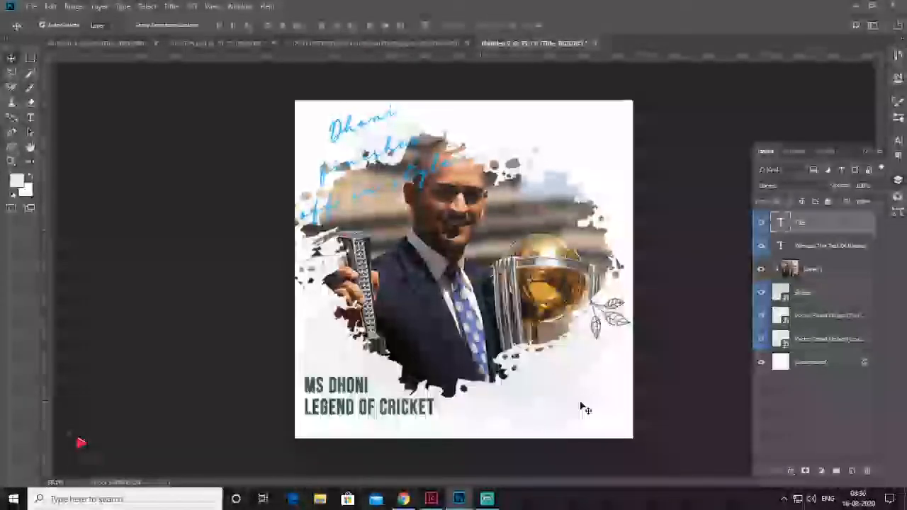
Place the number 7 jersey photo as an embedded image, scale it to about 446 px wide, and position it over the title text
click(28, 6)
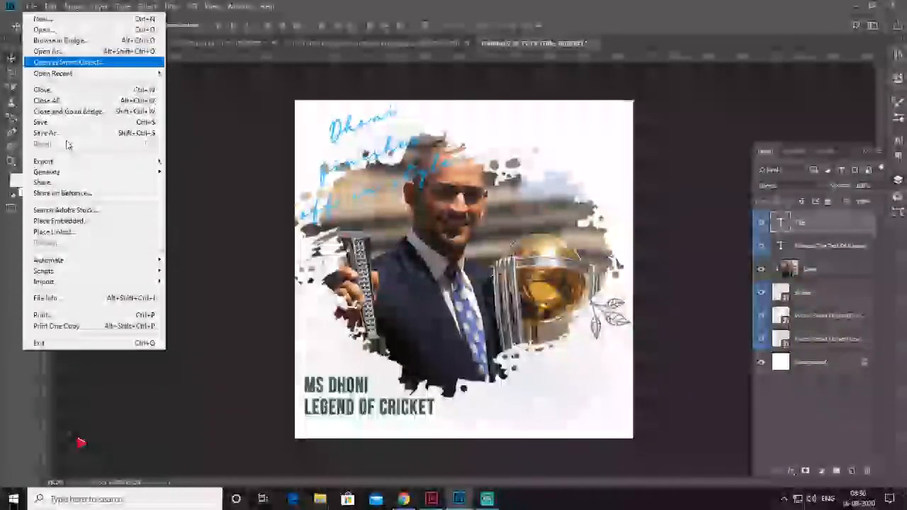
click(71, 220)
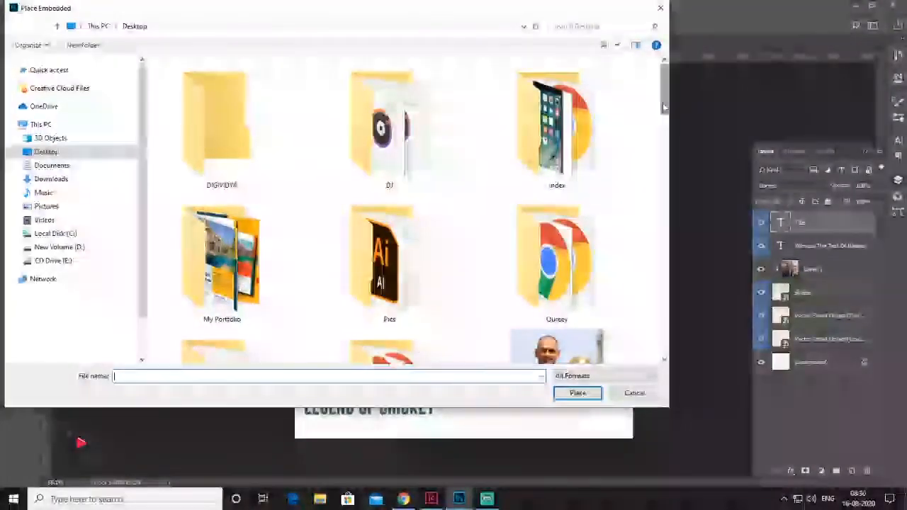
drag(663, 89, 661, 235)
double_click(353, 210)
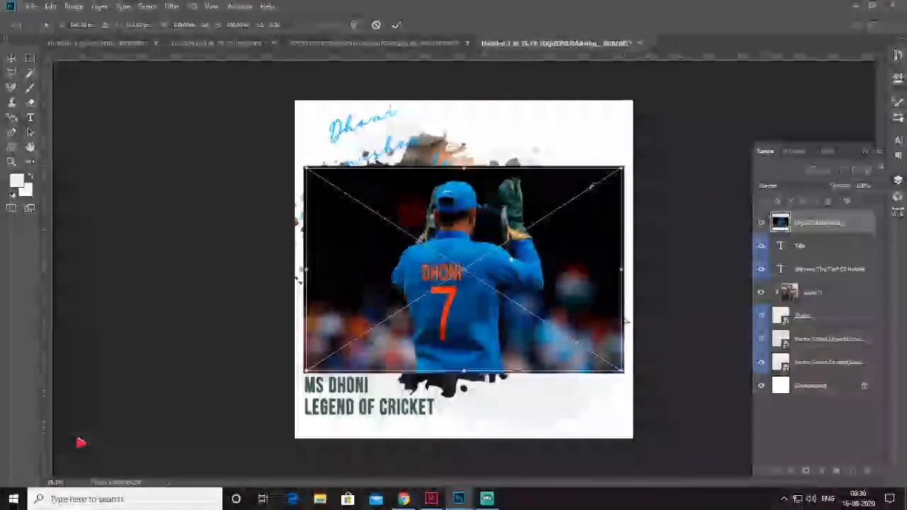
drag(624, 167, 533, 225)
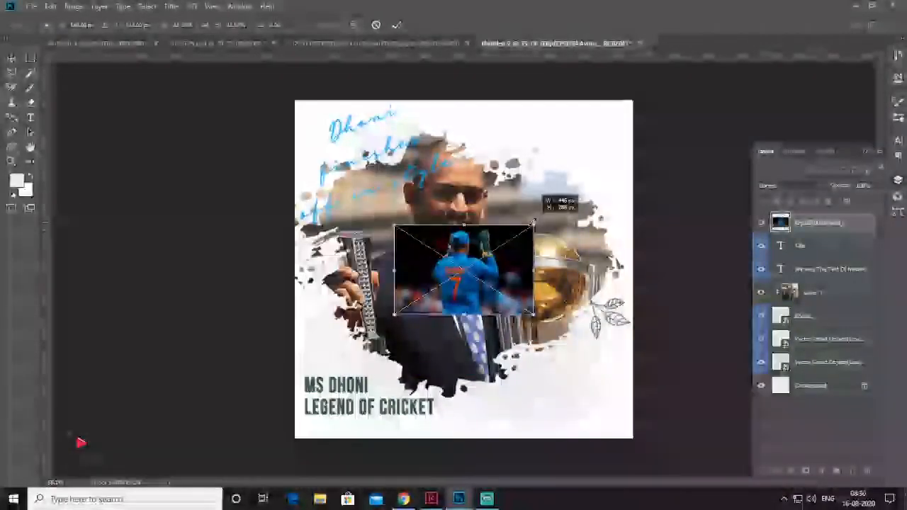
drag(508, 276, 412, 401)
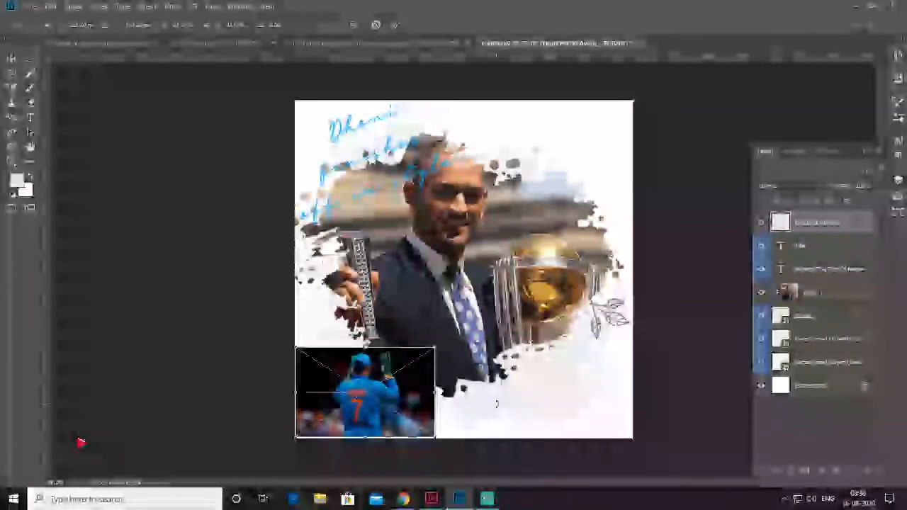
key(Return)
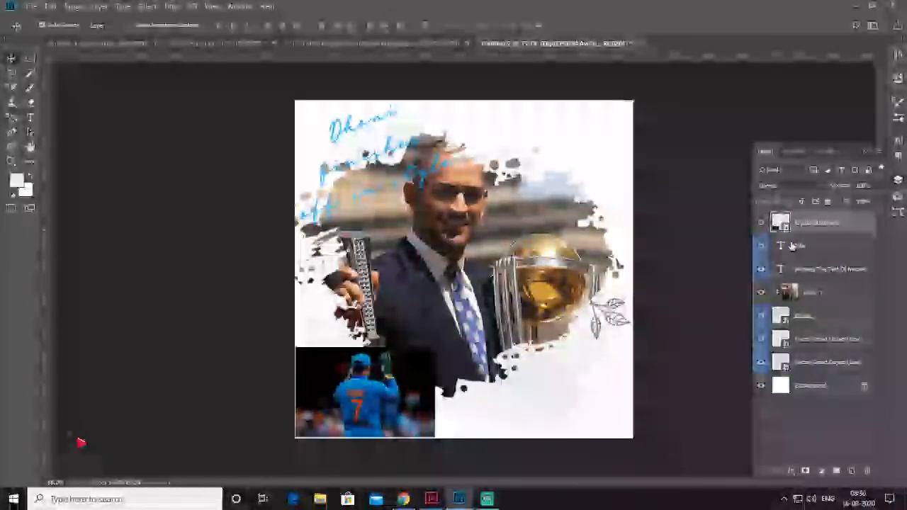
Check the jersey photo and title text by toggling the visibility of their layers
click(762, 222)
click(763, 222)
click(762, 222)
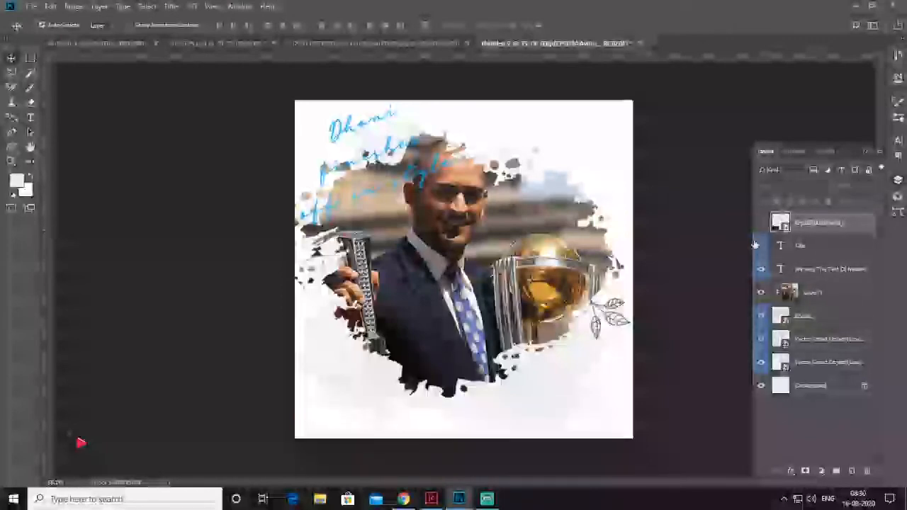
click(760, 246)
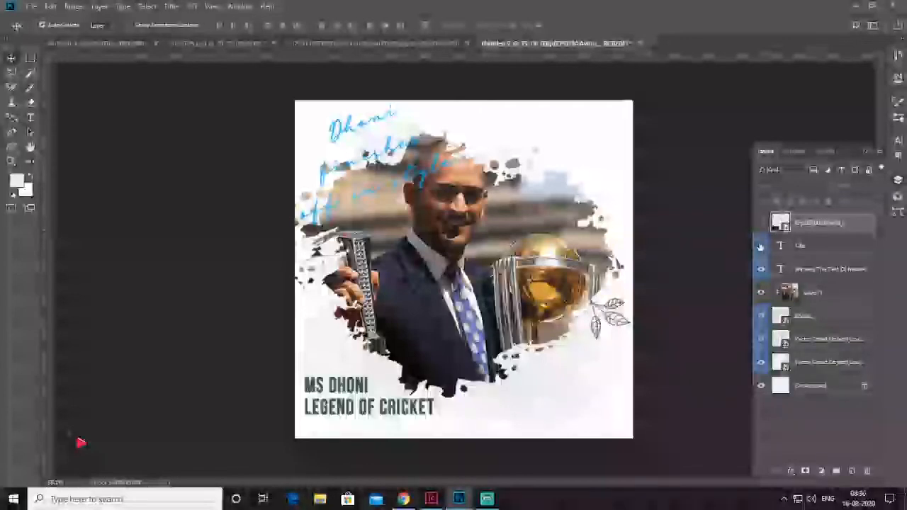
click(760, 246)
click(762, 222)
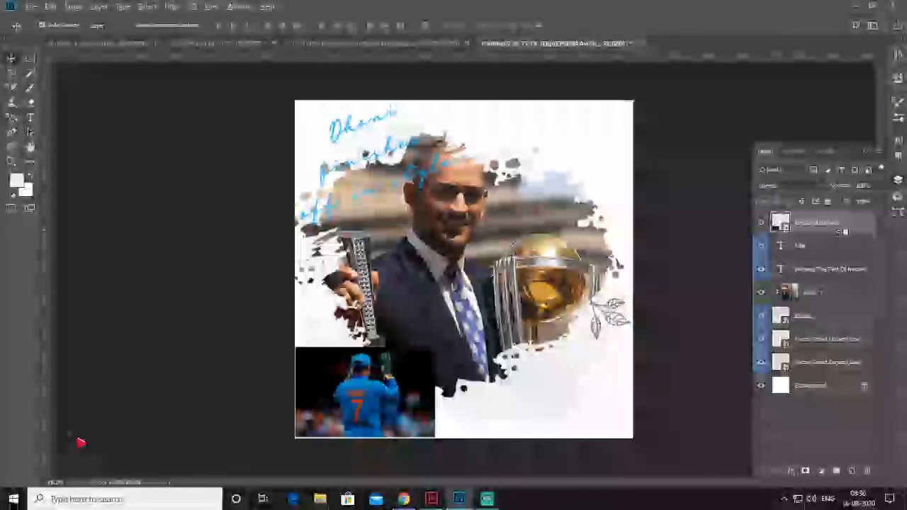
Clip the jersey photo to the title text layer below it, link the two layers, and deselect them
alt+click(843, 232)
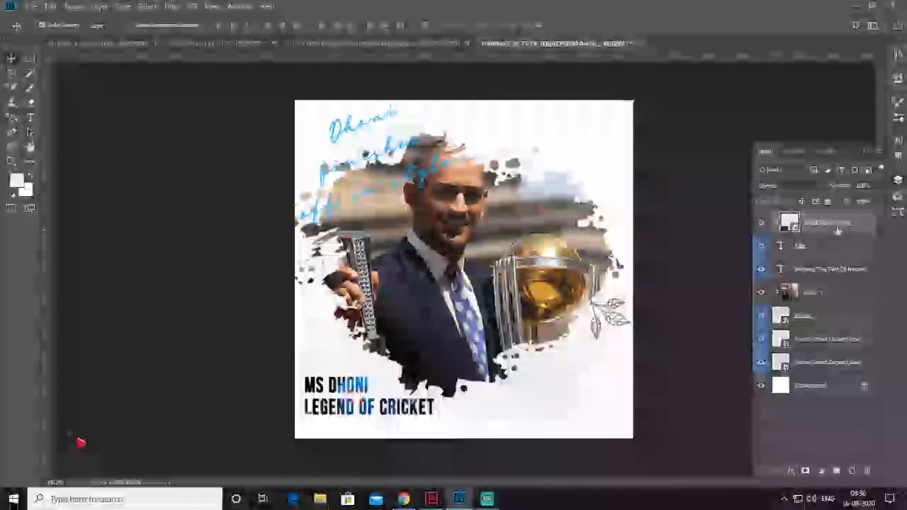
click(838, 246)
right_click(838, 246)
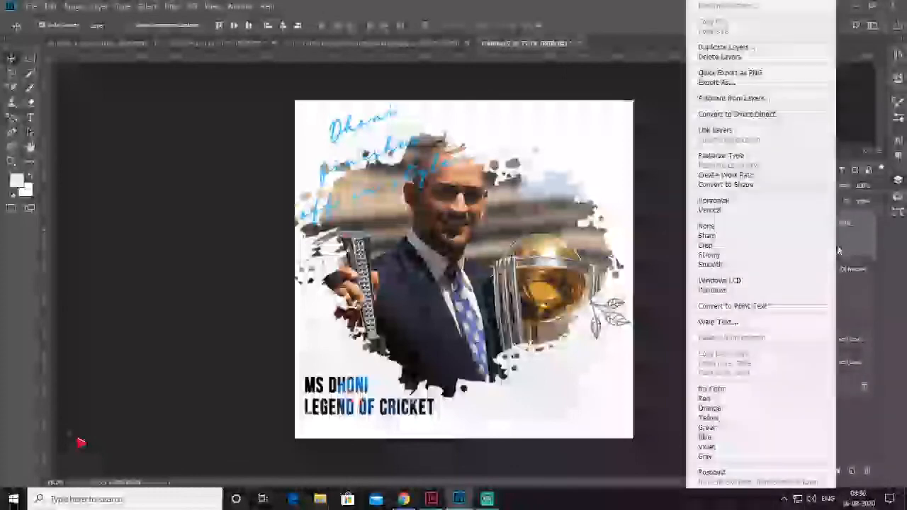
click(744, 130)
click(712, 263)
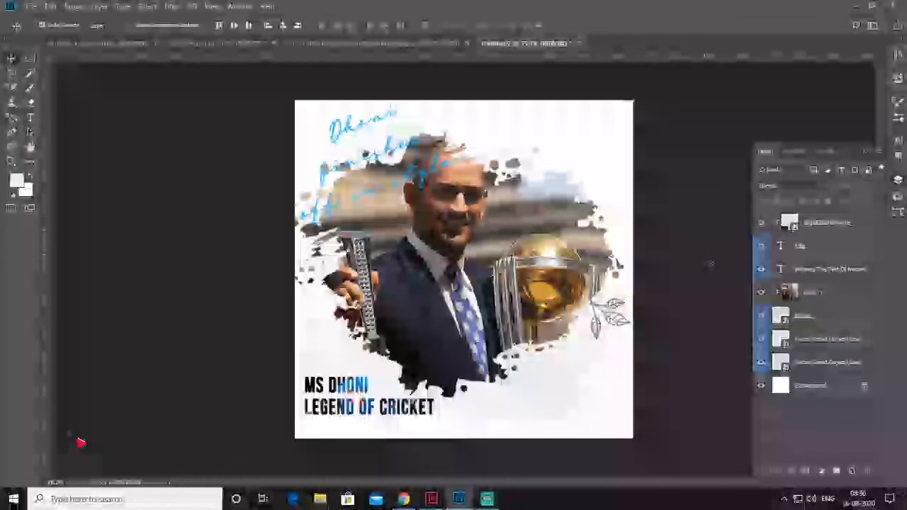
Draw a small rounded rectangle below the title text and increase its corner radius for fully rounded ends
right_click(13, 154)
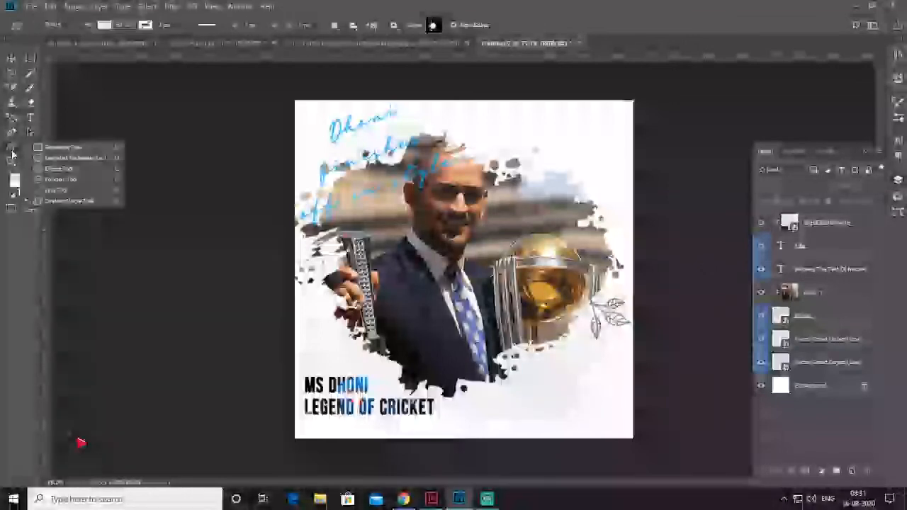
click(72, 162)
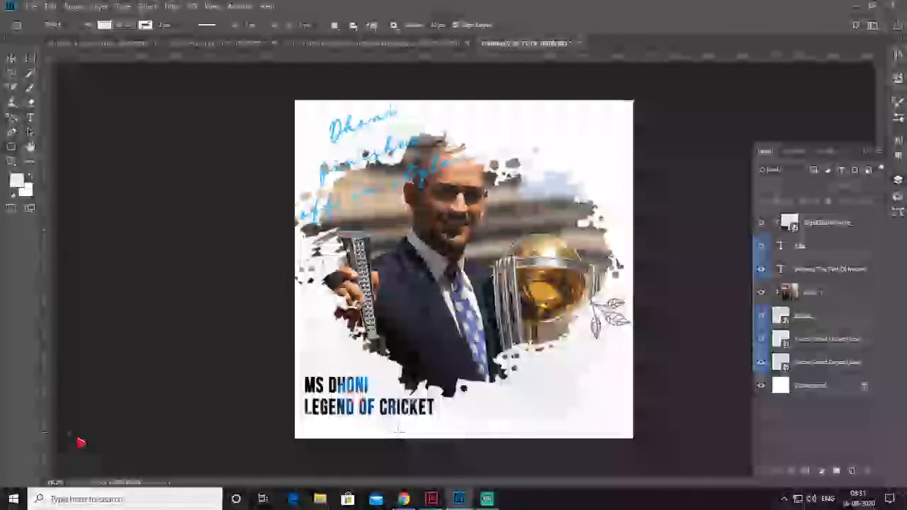
drag(306, 422, 368, 434)
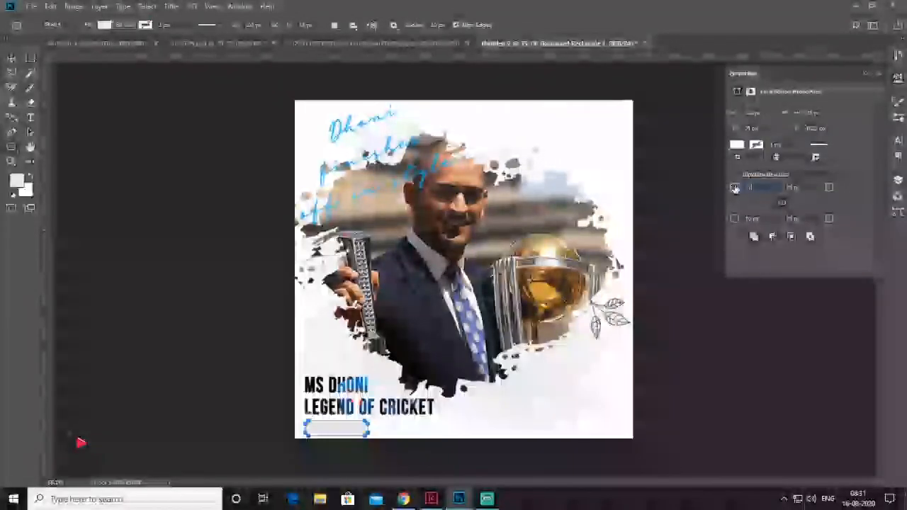
key(Return)
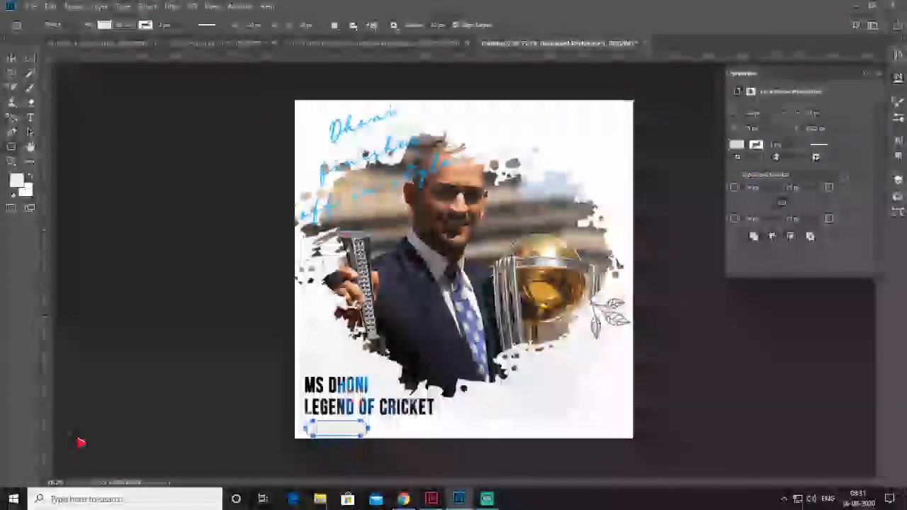
Change the rounded rectangle's fill colour to dark grey
click(898, 182)
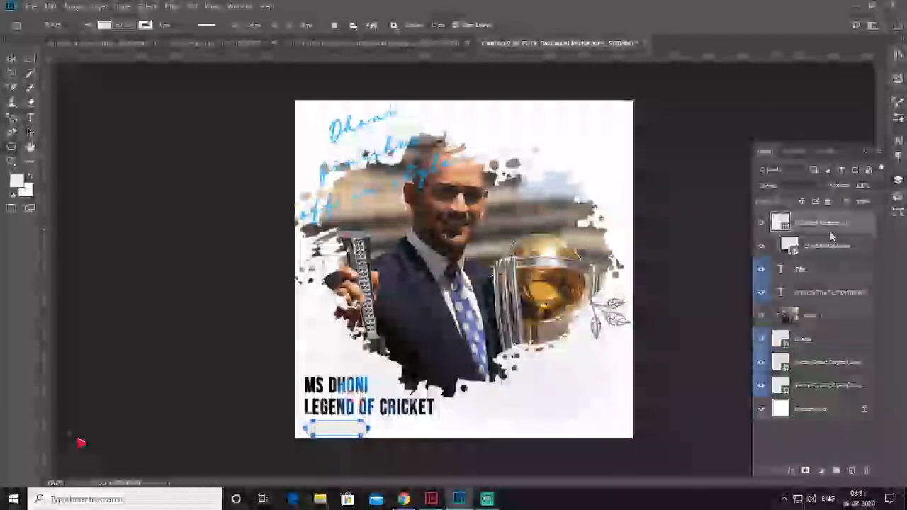
double_click(778, 222)
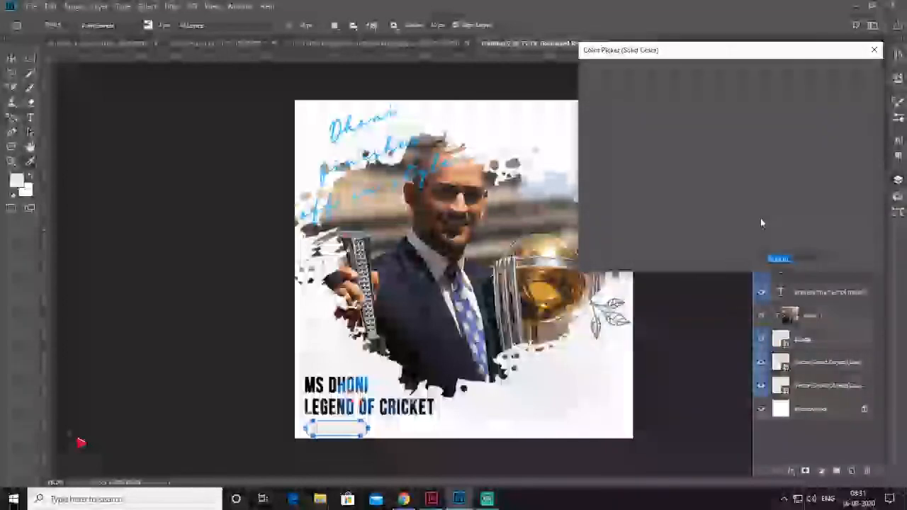
drag(587, 178, 583, 168)
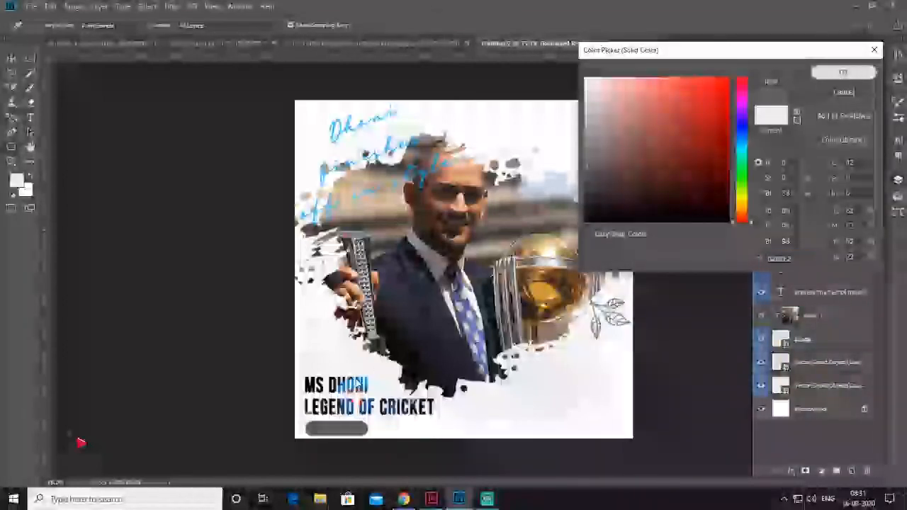
click(841, 75)
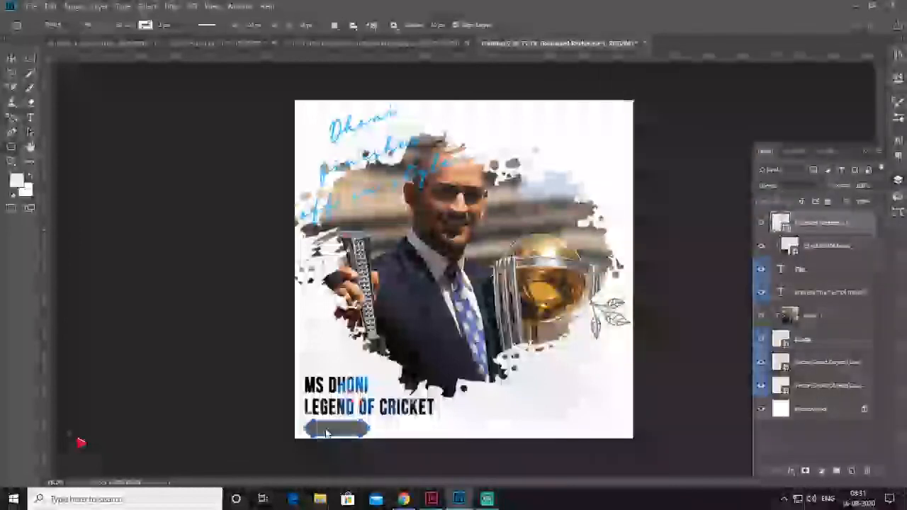
Move the rounded rectangle slightly to line it up beneath the title text, and deselect it
click(349, 428)
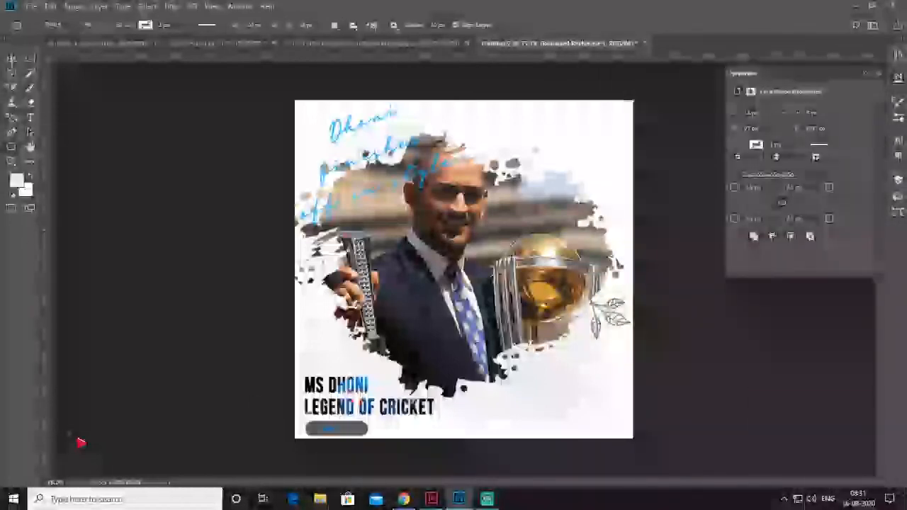
click(330, 428)
click(11, 59)
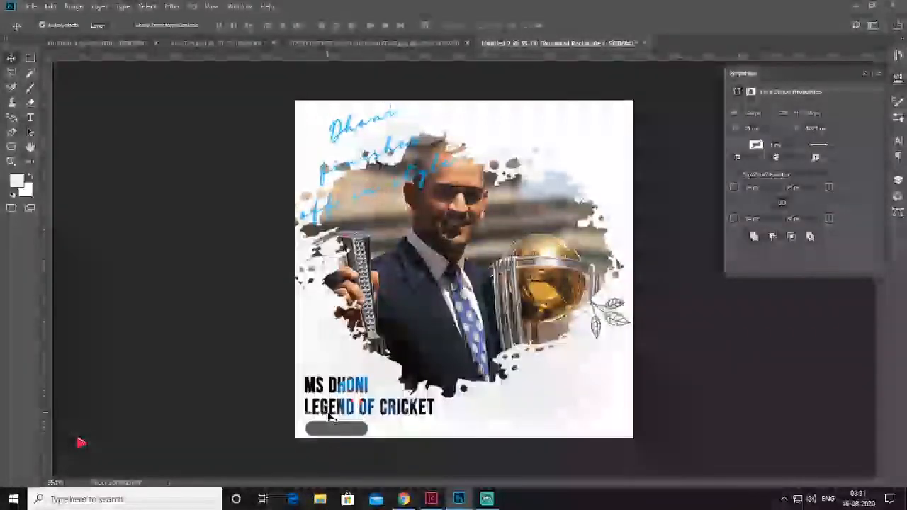
drag(340, 431, 338, 436)
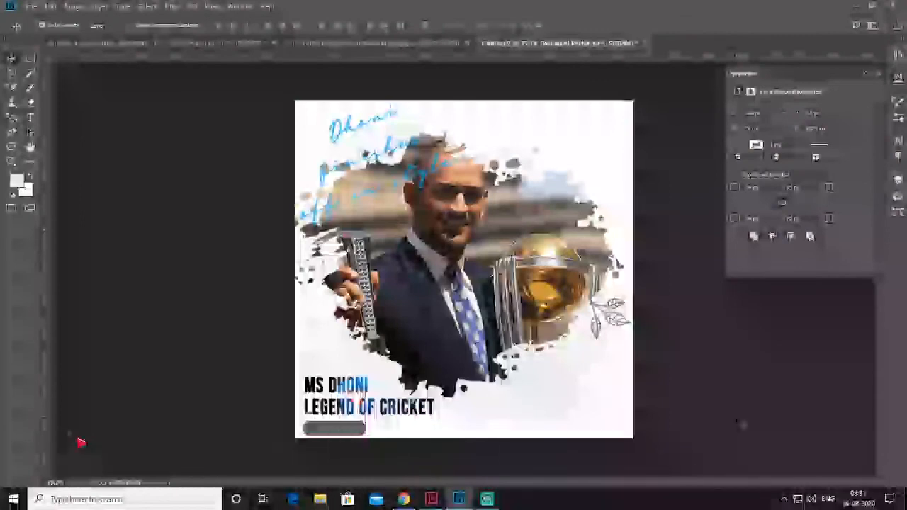
click(741, 424)
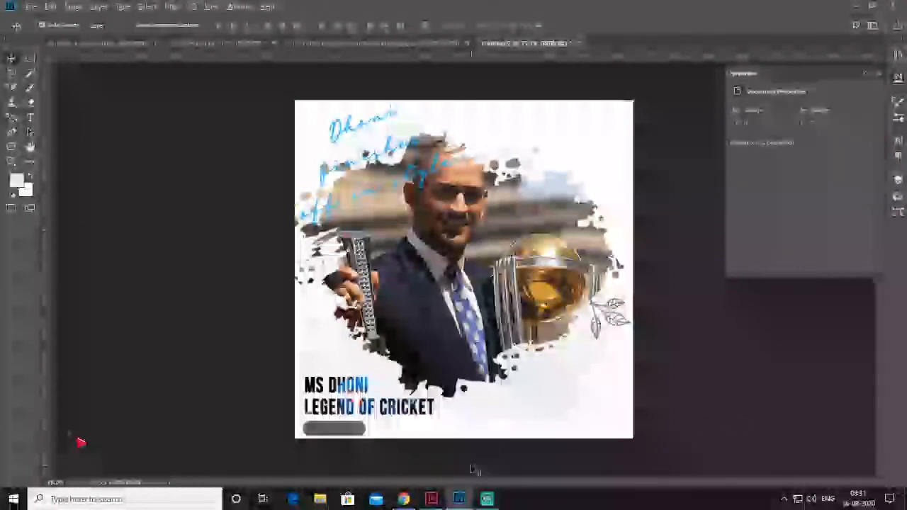
Add the text "MISS YOU" on the empty white area beside the title and commit it
scroll(473, 469, up, 1)
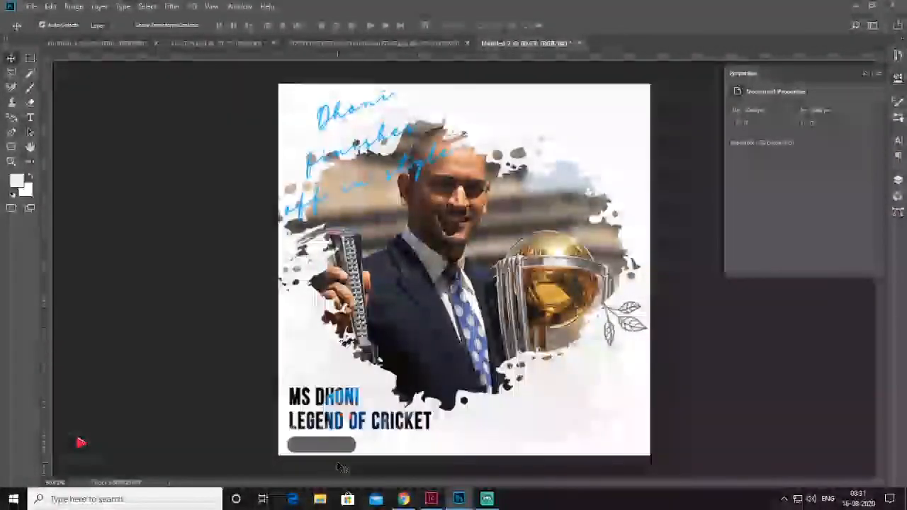
scroll(338, 464, up, 3)
drag(393, 401, 417, 293)
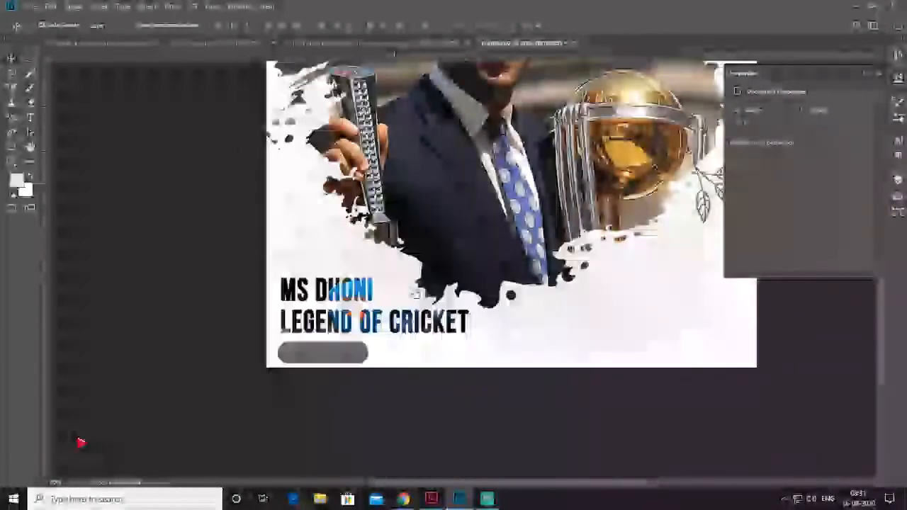
scroll(318, 379, up, 1)
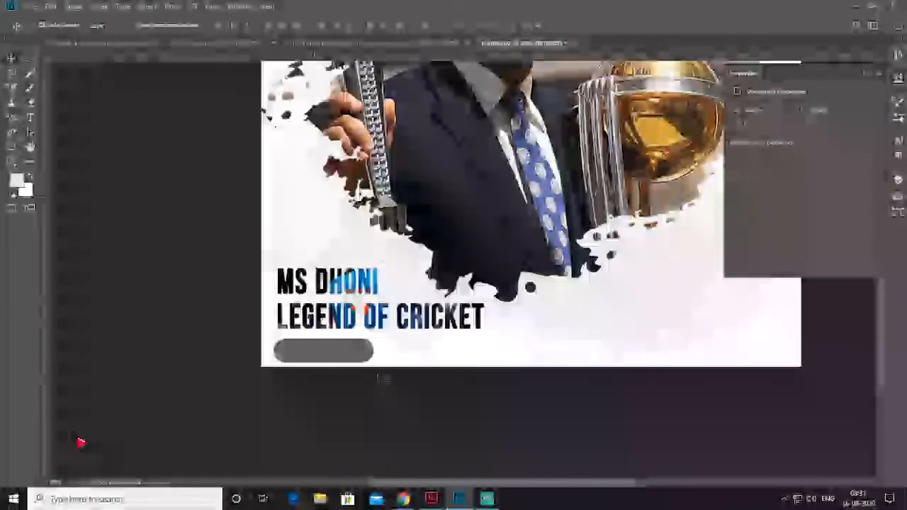
click(31, 117)
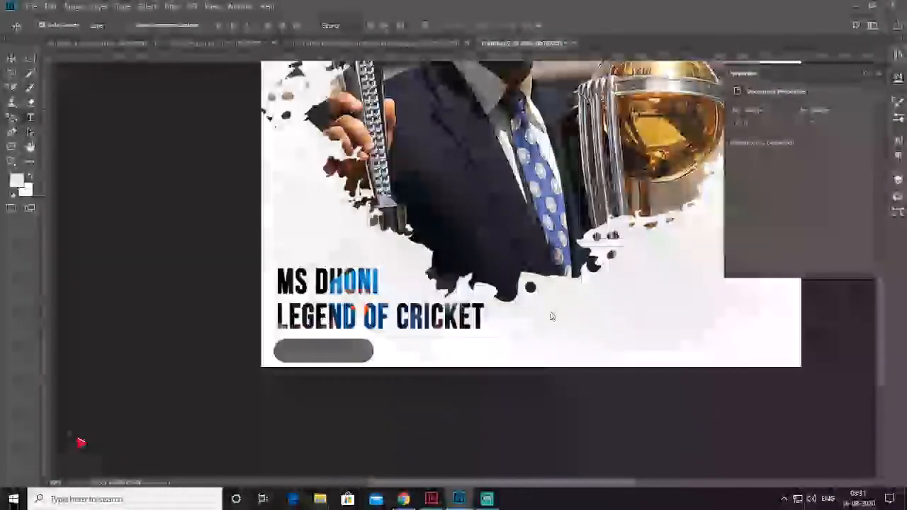
click(613, 338)
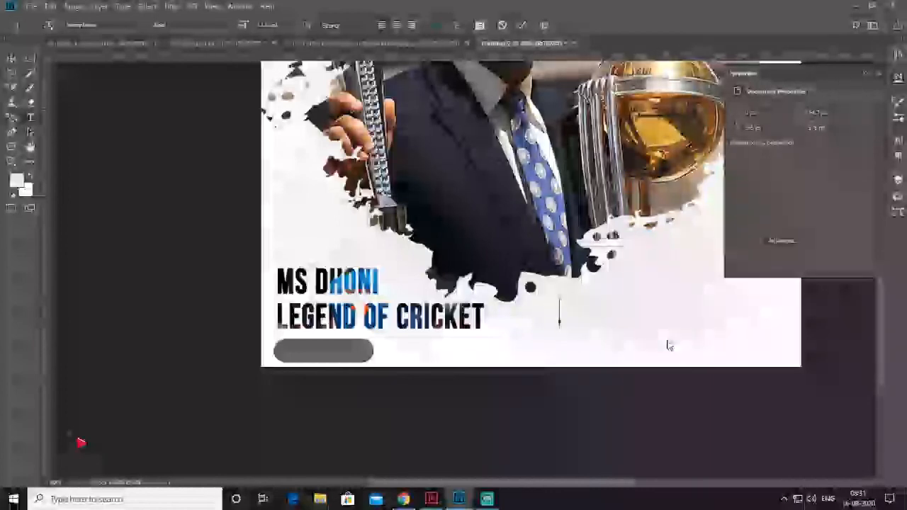
text(MISS YOU)
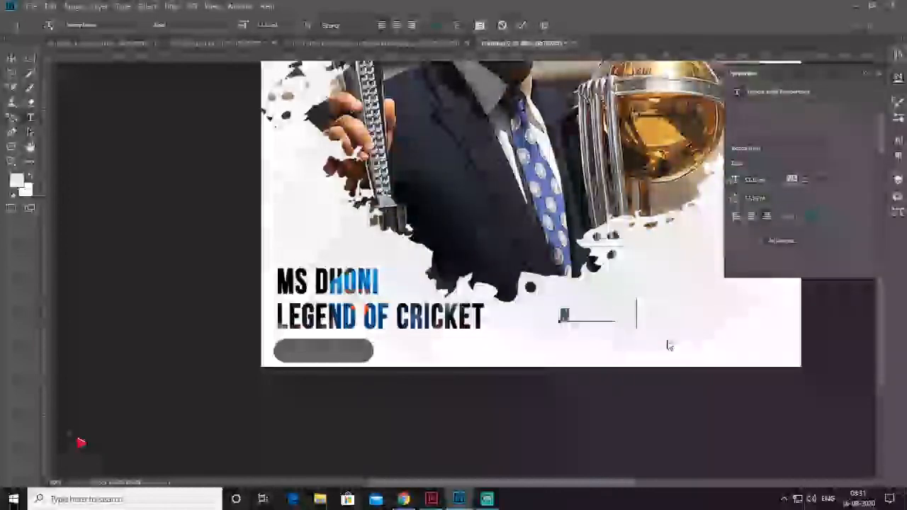
click(8, 70)
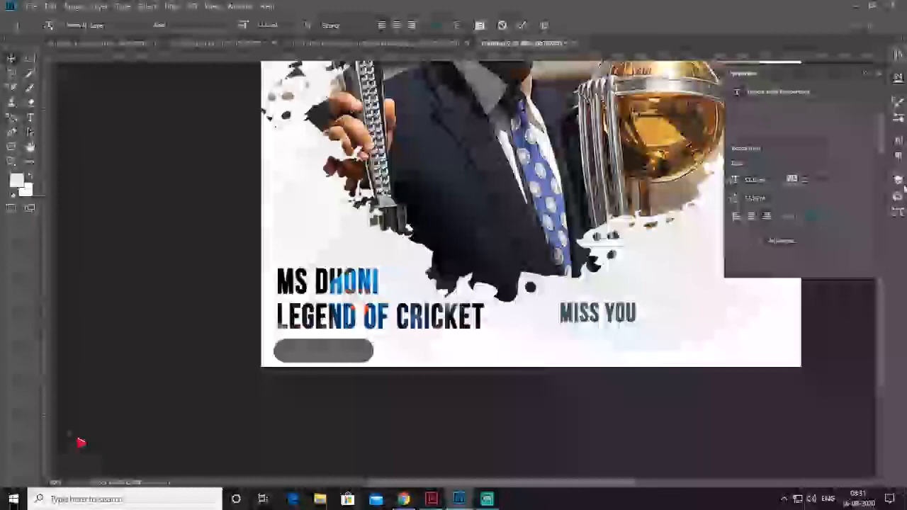
Change the MISS YOU text colour to white
click(897, 141)
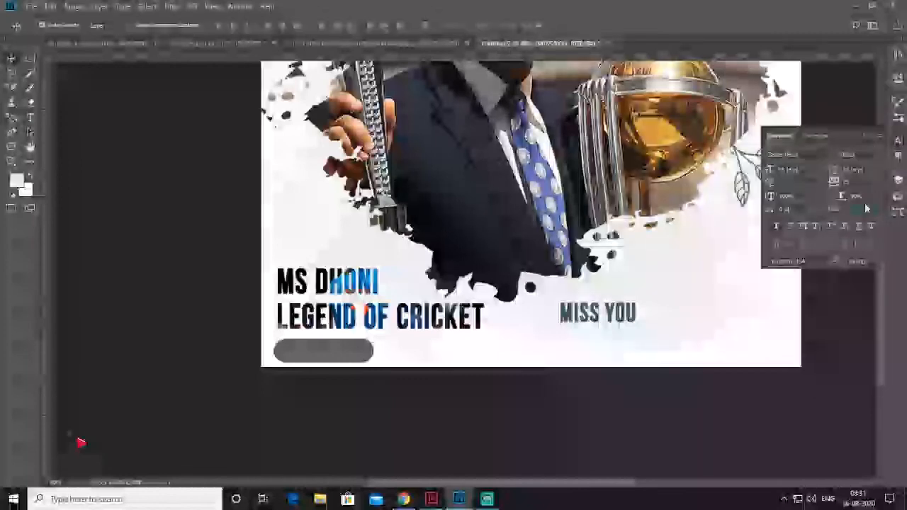
click(862, 211)
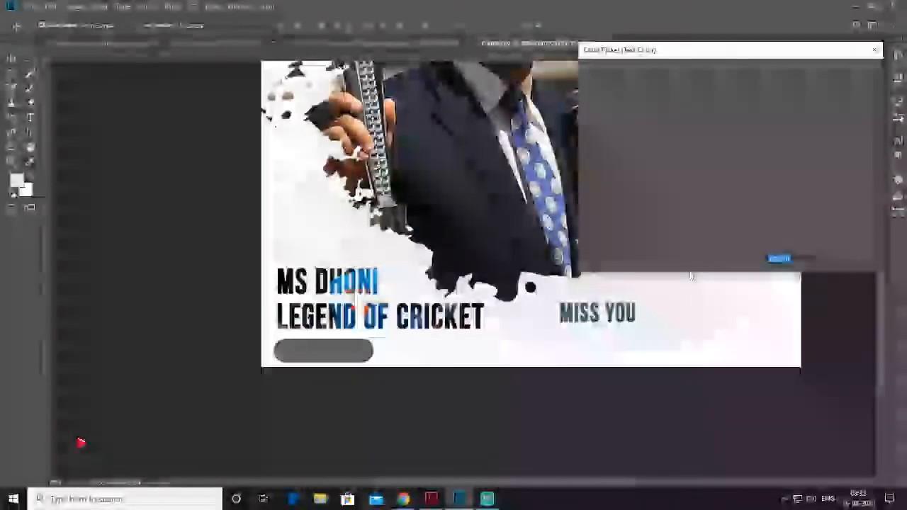
click(711, 314)
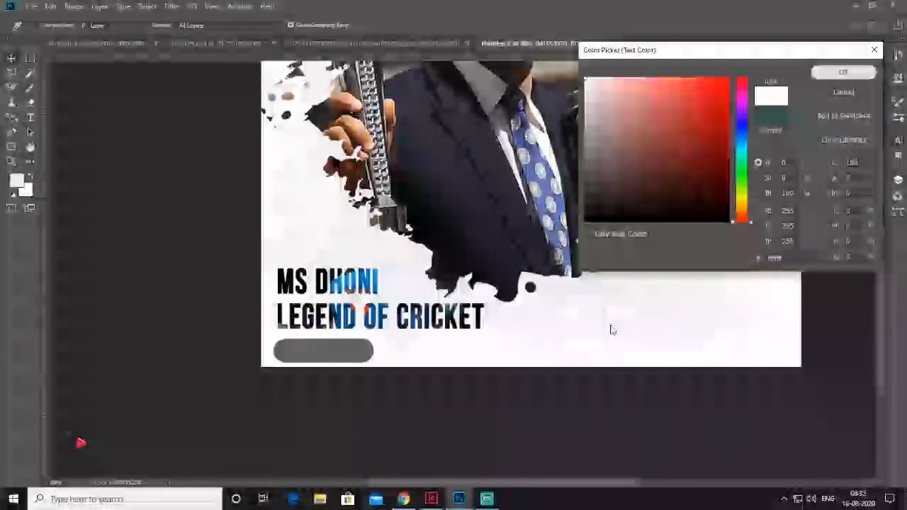
key(Return)
Centre the MISS YOU text on the dark grey rounded rectangle, formatted as Acumin Pro Extra Condensed Bold at 27.16 pt
drag(525, 345, 346, 360)
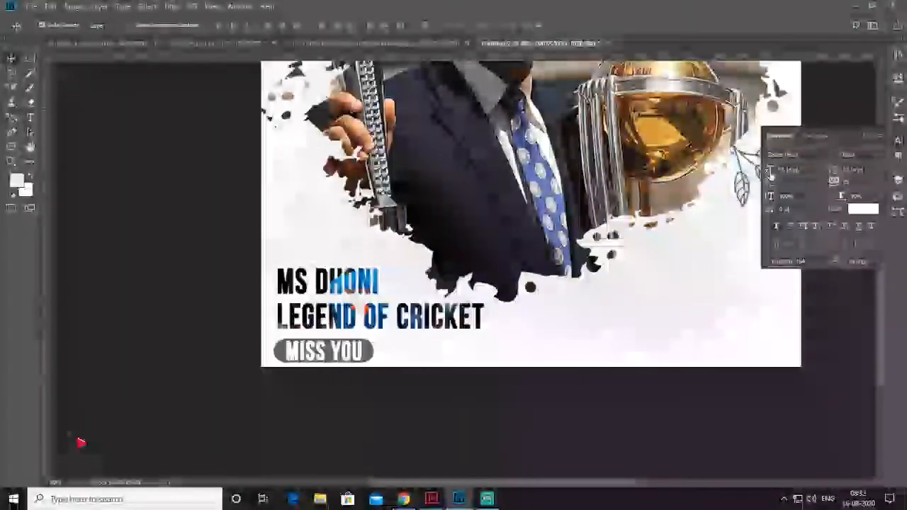
key(shift+Down)
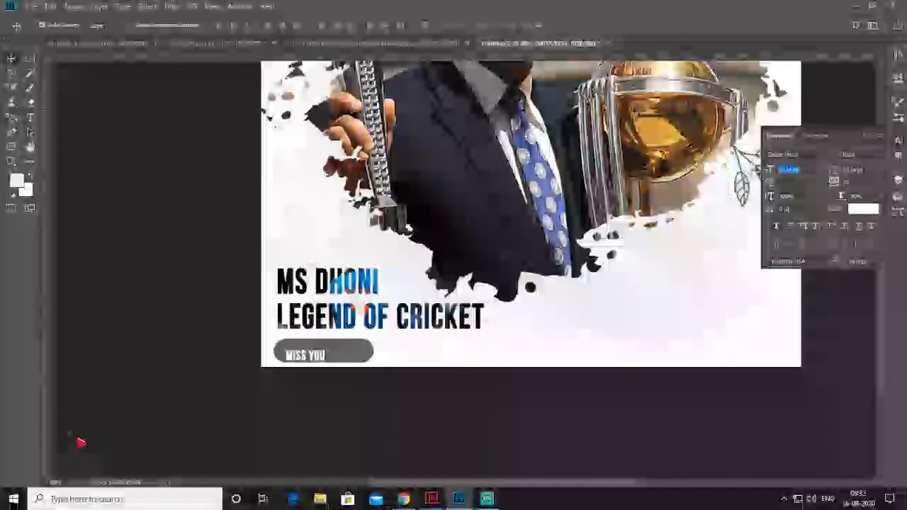
key(Return)
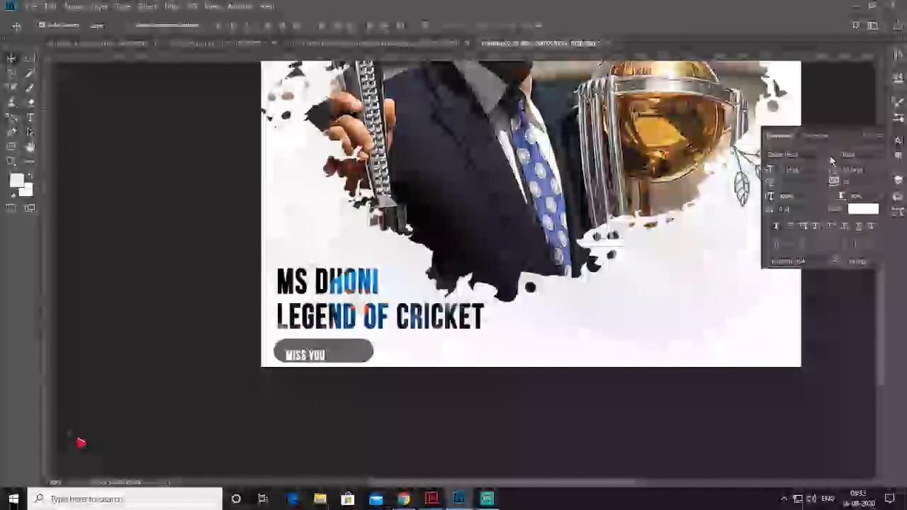
click(832, 160)
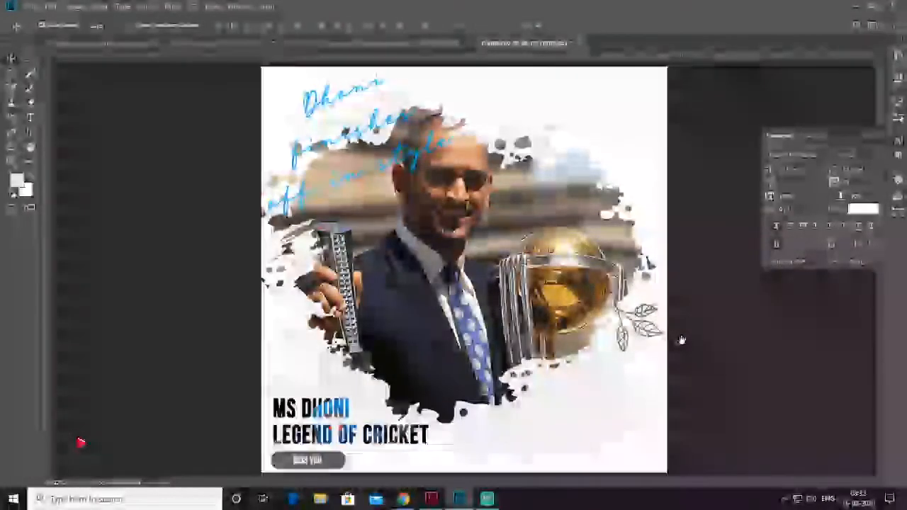
Place the DigiVidya logo file in the poster as an embedded object
click(31, 9)
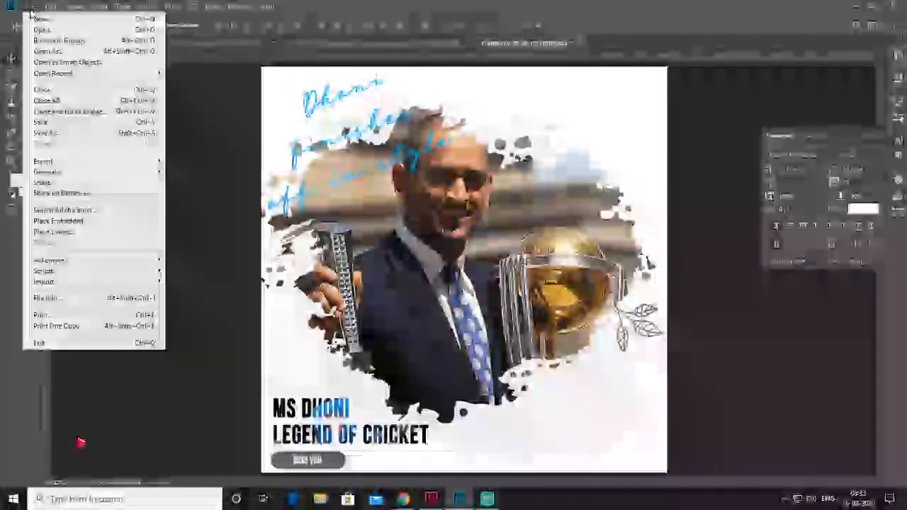
click(111, 223)
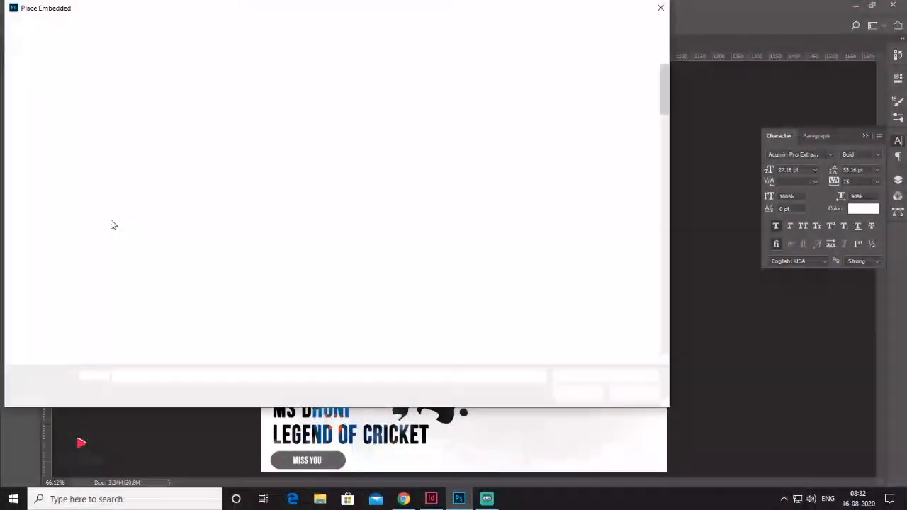
click(69, 323)
double_click(203, 213)
double_click(185, 138)
double_click(447, 181)
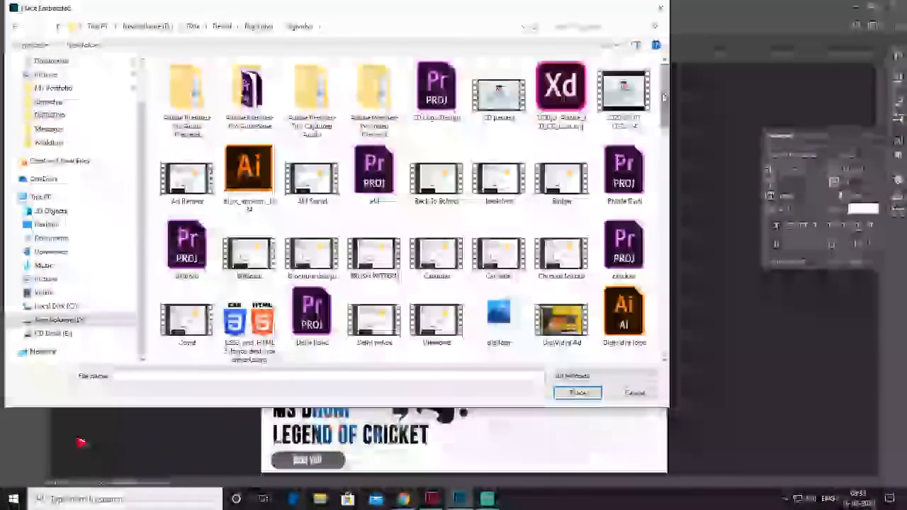
double_click(506, 178)
click(546, 298)
Move the DigiVidya logo to the poster's upper-right corner, scale it down small, and deselect it
drag(576, 169, 636, 86)
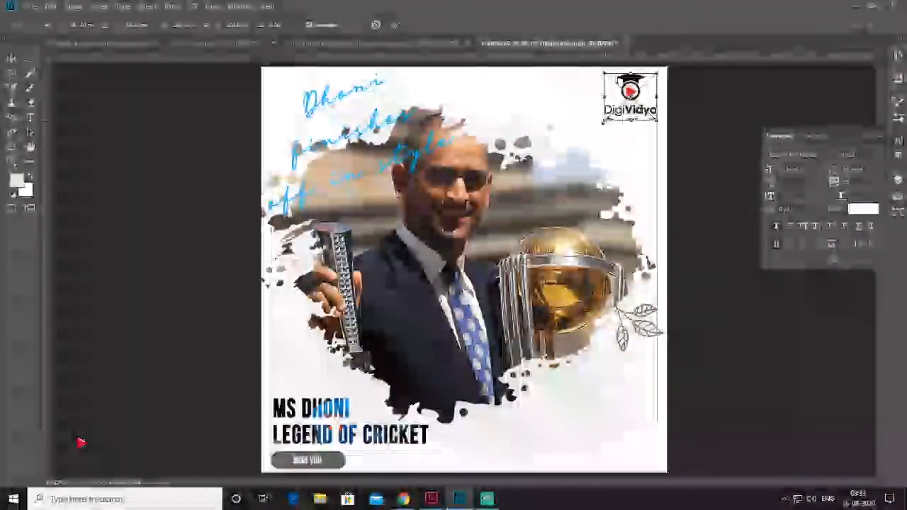
drag(605, 124, 623, 106)
key(Return)
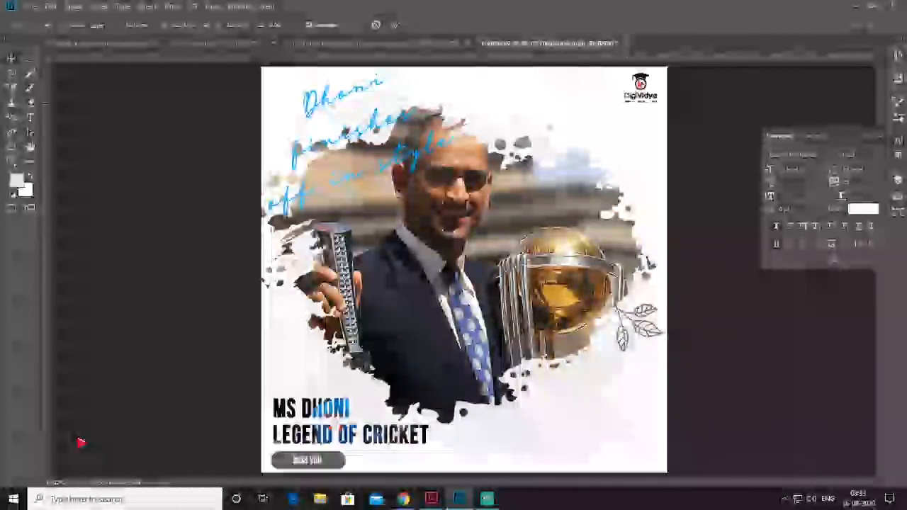
drag(648, 87, 654, 87)
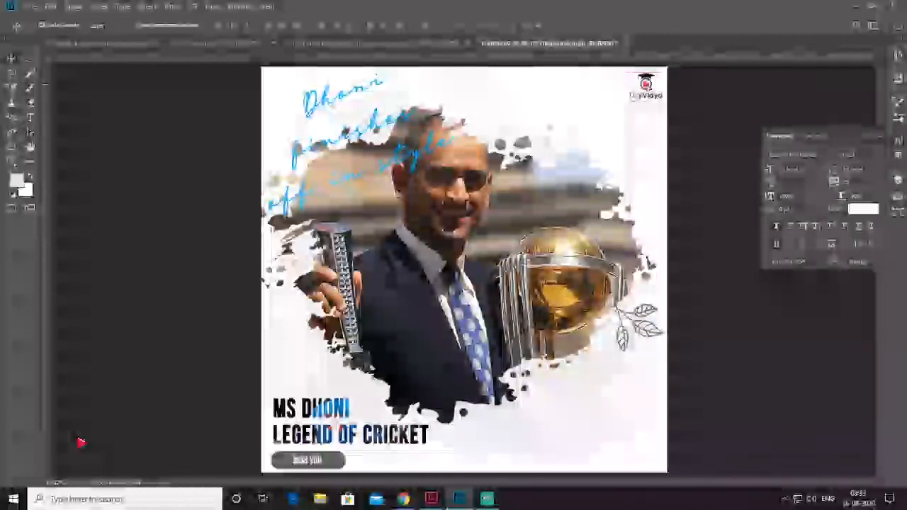
click(657, 107)
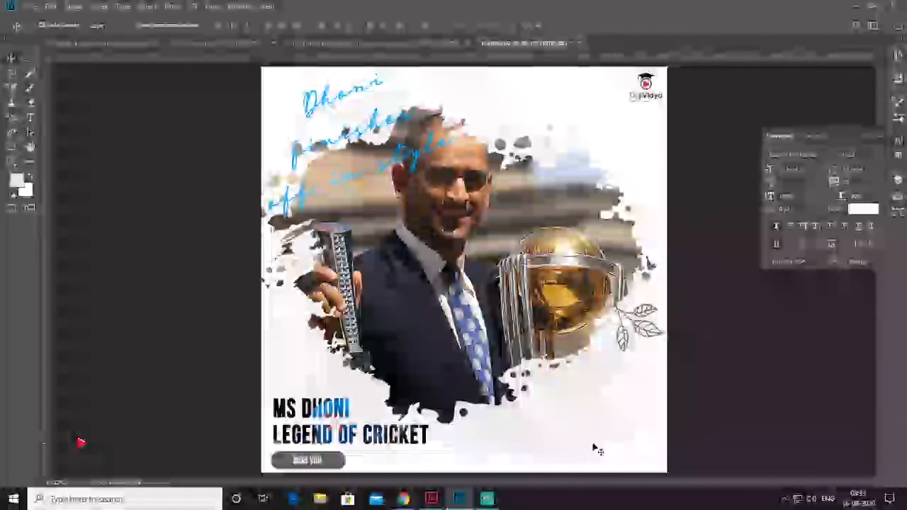
Search for "social" and embed the Facebook icon from the Circle Grey folder of the Social Media Icons PNG set
click(29, 6)
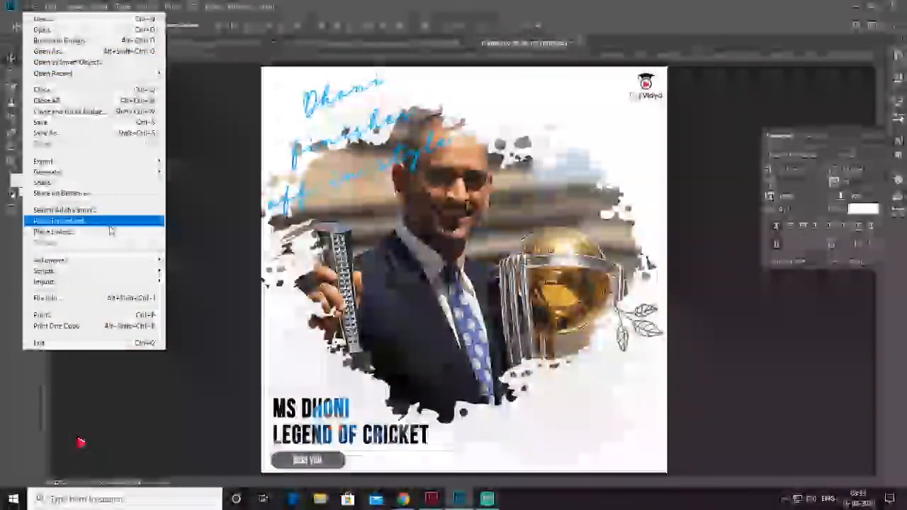
click(111, 223)
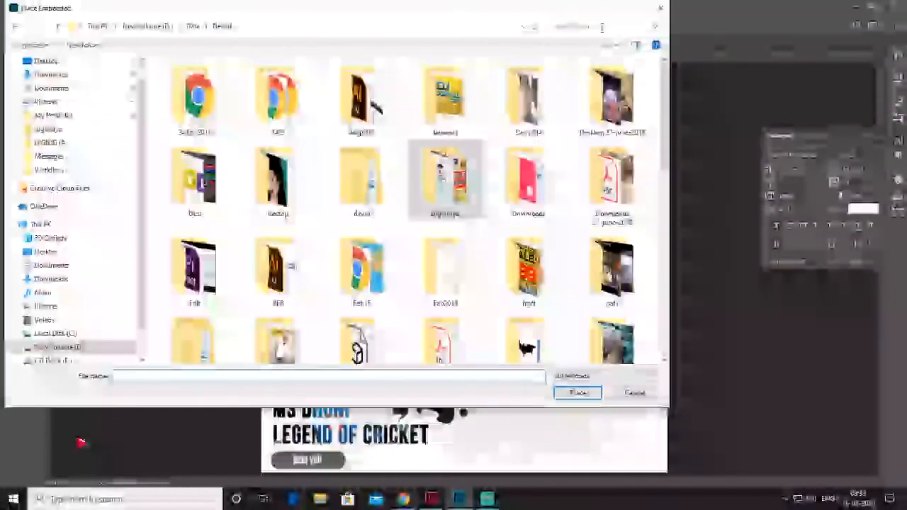
click(600, 27)
text(social)
double_click(251, 101)
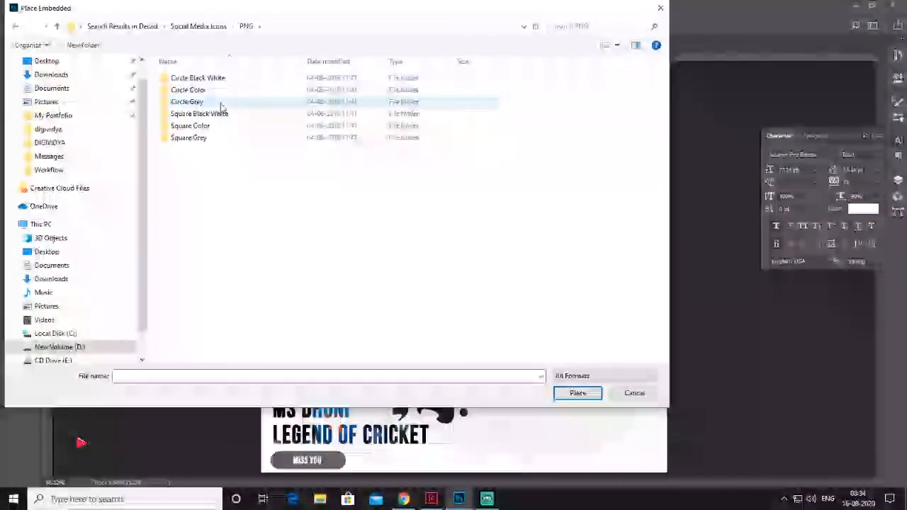
double_click(221, 104)
double_click(379, 88)
Embed the Instagram and YouTube icons from the same Circle Grey folder at the poster's centre
click(30, 7)
click(93, 222)
double_click(125, 170)
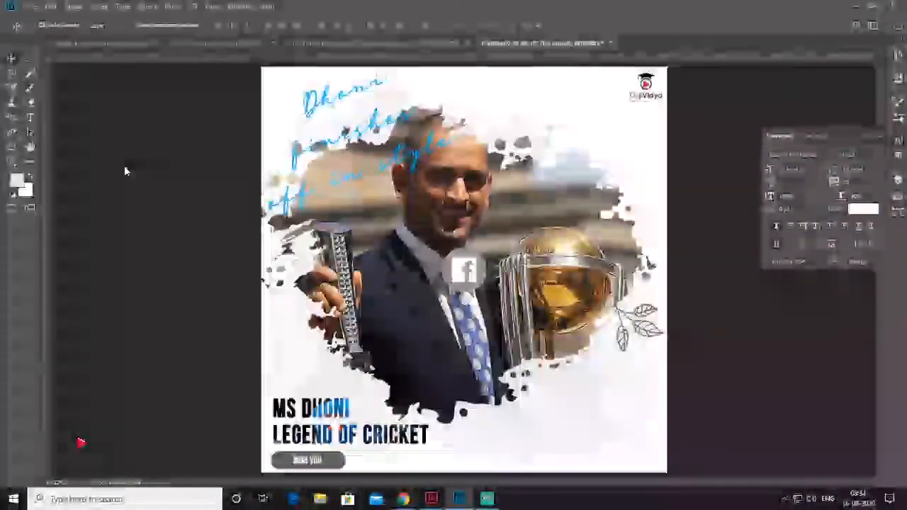
key(Return)
click(30, 6)
click(93, 222)
double_click(126, 170)
key(Return)
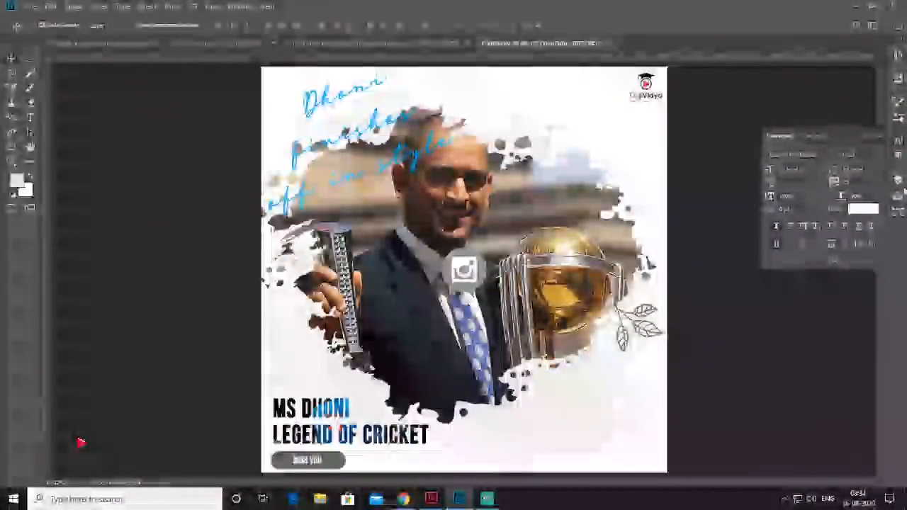
Move the three social media icons together to the poster's lower-right corner and scale them down to a small size
click(898, 181)
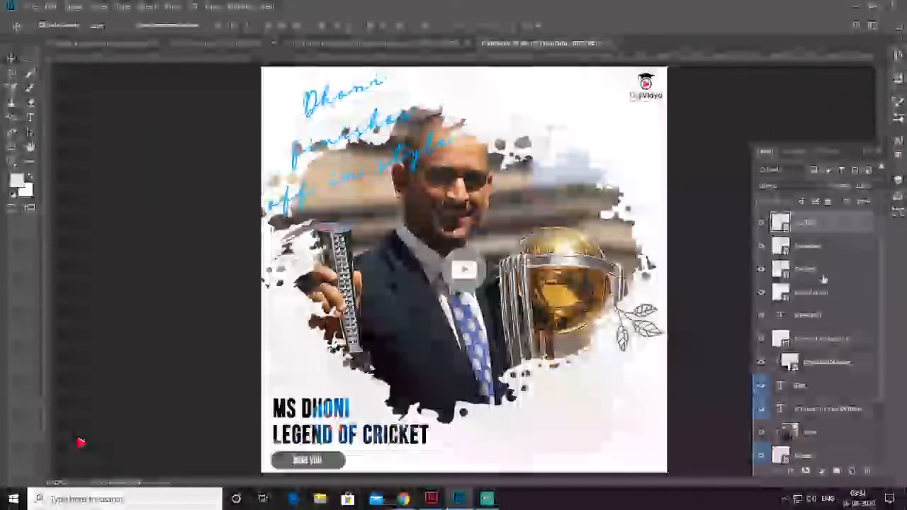
shift+click(820, 274)
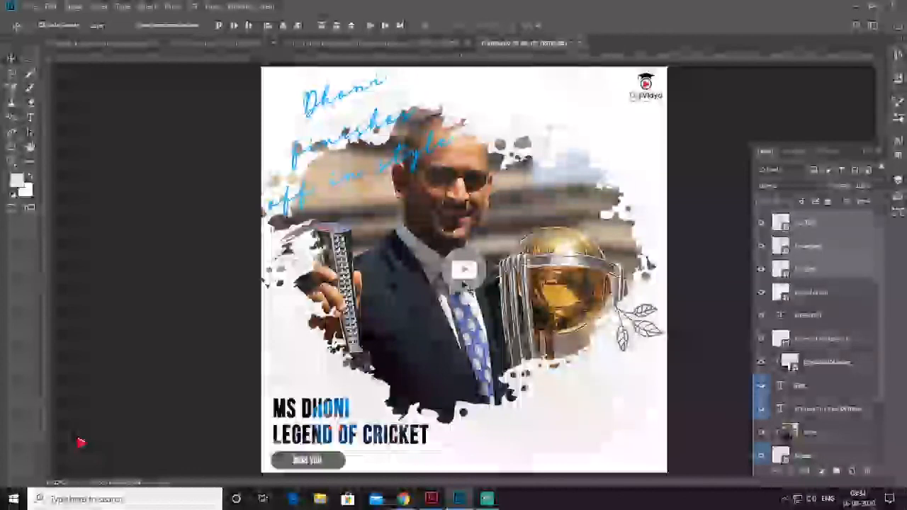
drag(464, 269, 644, 447)
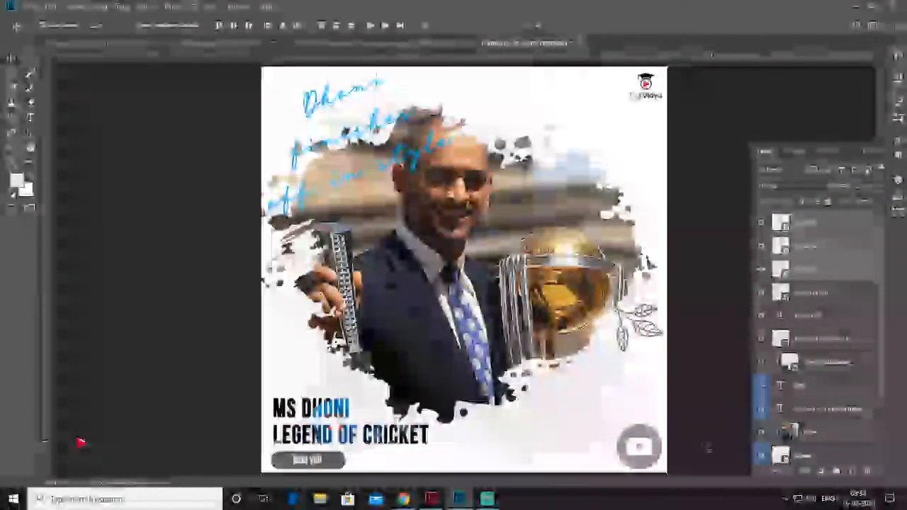
key(ctrl+t)
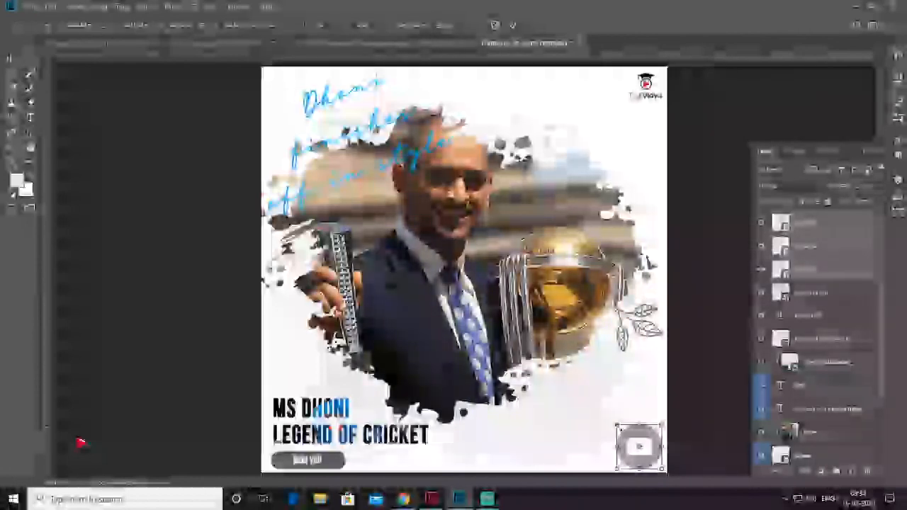
drag(617, 426, 646, 450)
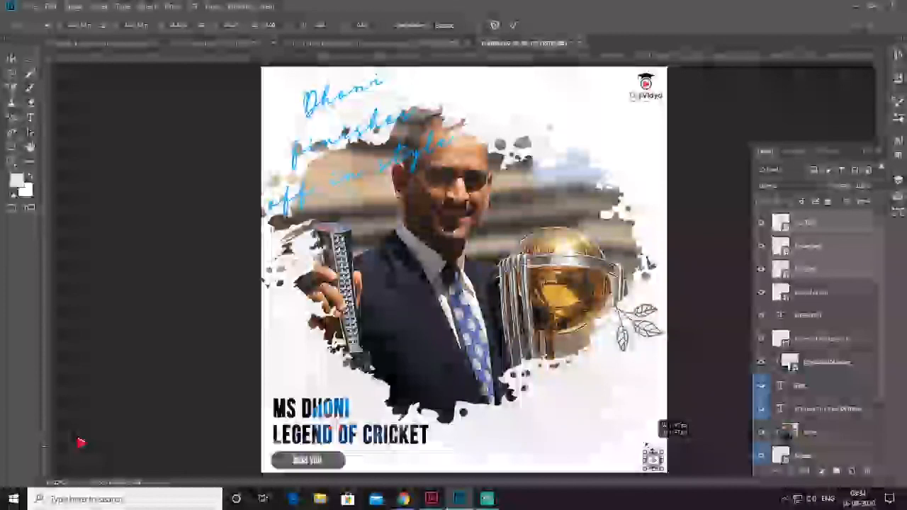
key(Return)
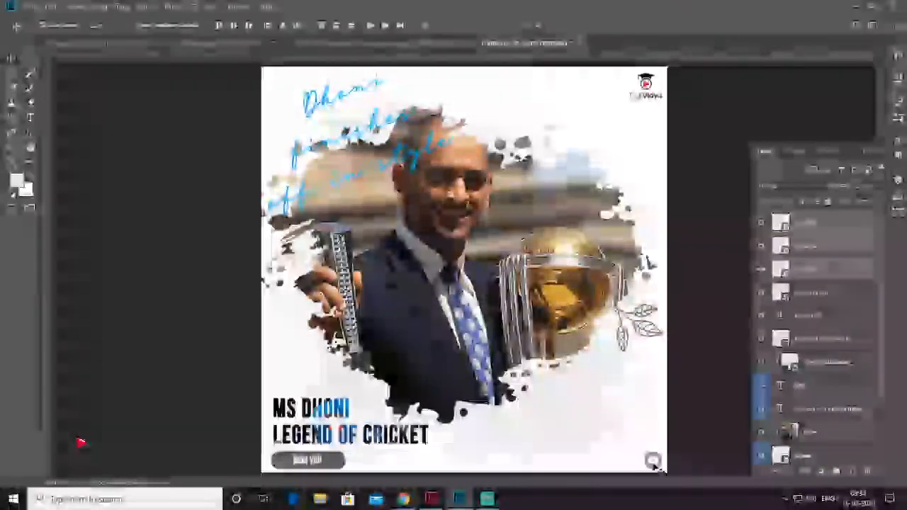
Spread the YouTube, Instagram and Facebook icons into an evenly spaced row along the poster's lower-right edge, and deselect them
drag(654, 467, 608, 465)
click(866, 224)
click(866, 274)
click(866, 225)
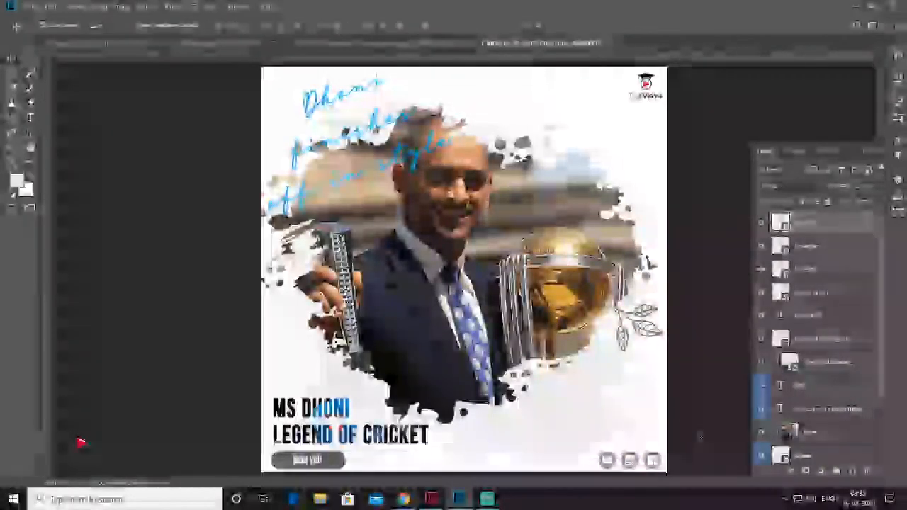
click(697, 369)
Scale the row of three social media icons down slightly towards the corner, and preview the finished poster in full screen mode
key(ctrl+minus)
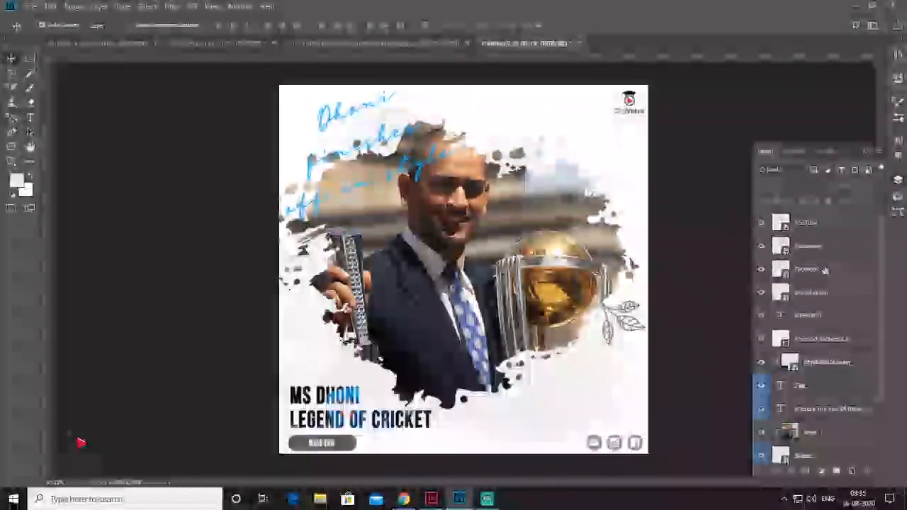
shift+click(823, 224)
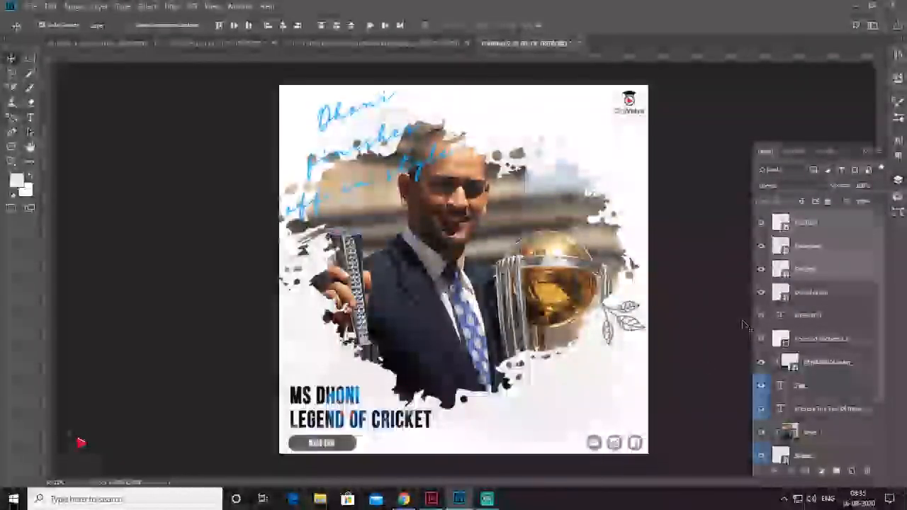
key(ctrl+t)
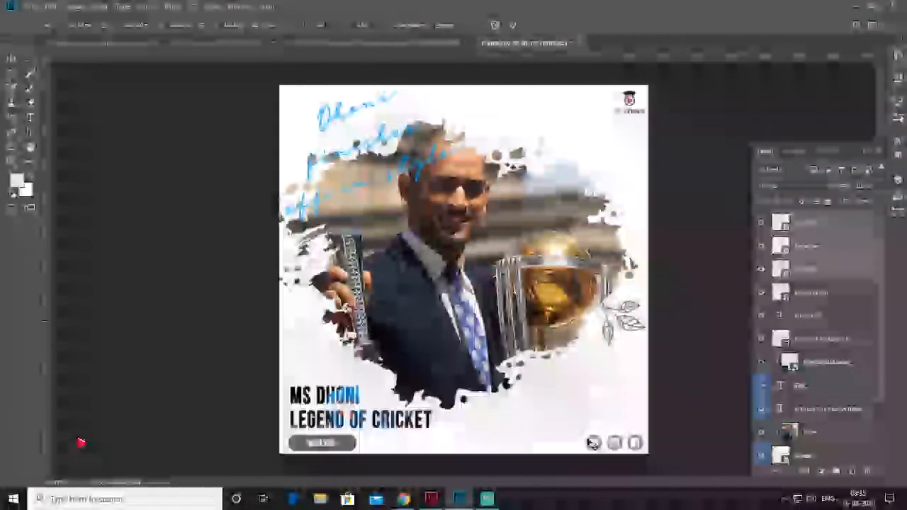
drag(585, 434, 601, 439)
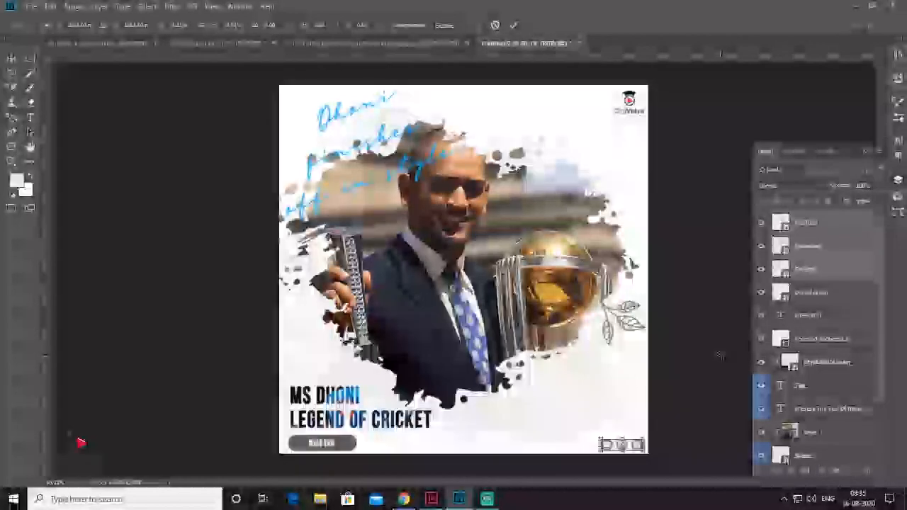
key(Return)
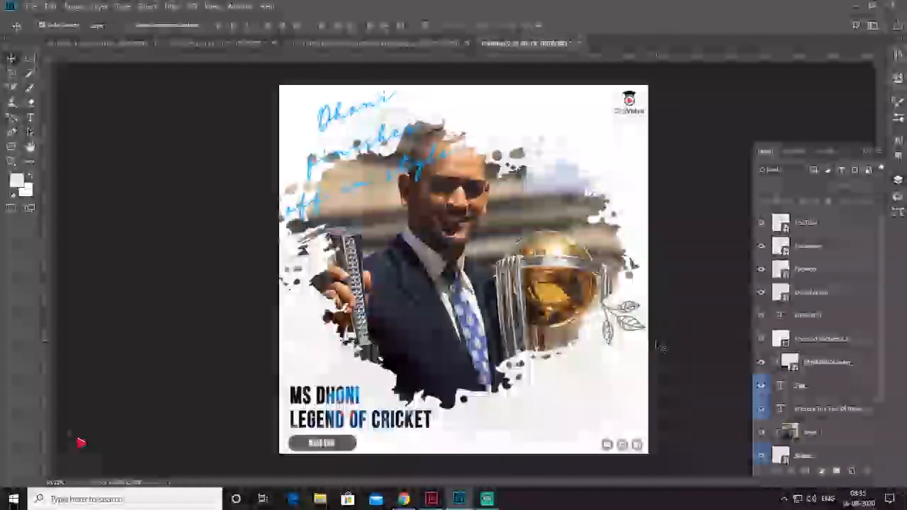
key(f)
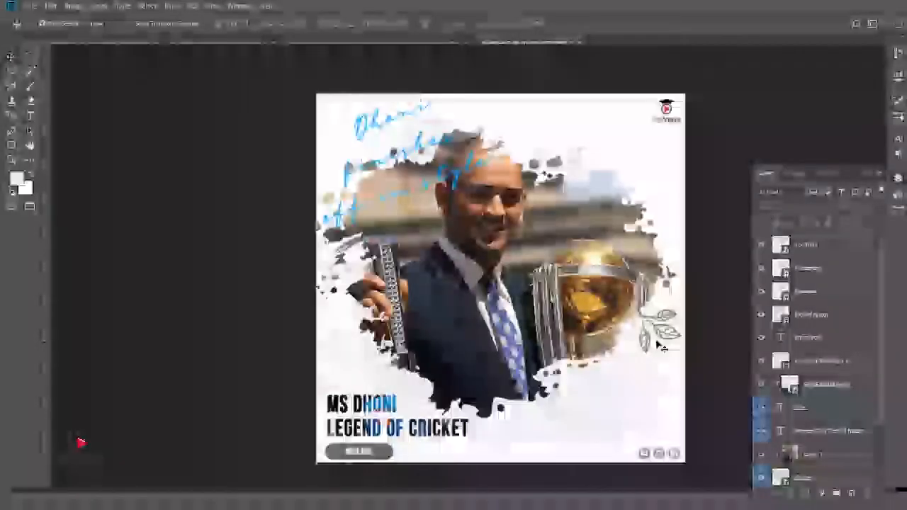
key(f)
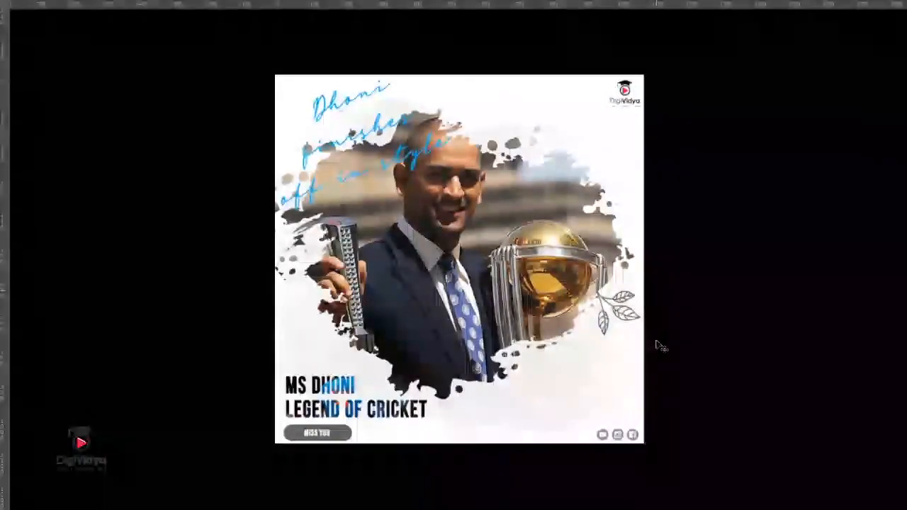